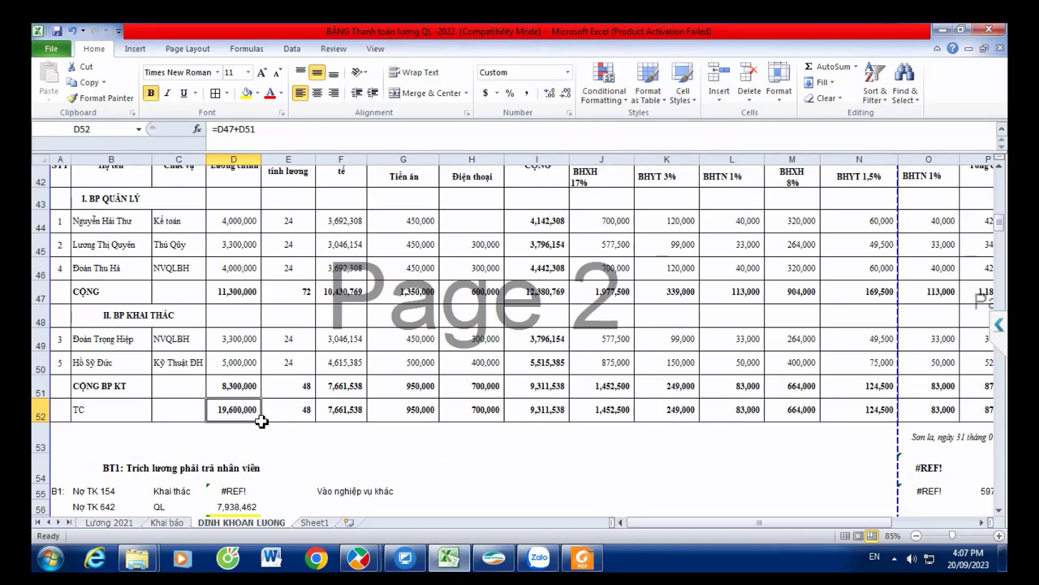
- Copy the TC row's total formula from D52 across the row through column Q
{"action": "left_click_drag", "start_coordinate": [262, 419], "coordinate": [907, 421]}
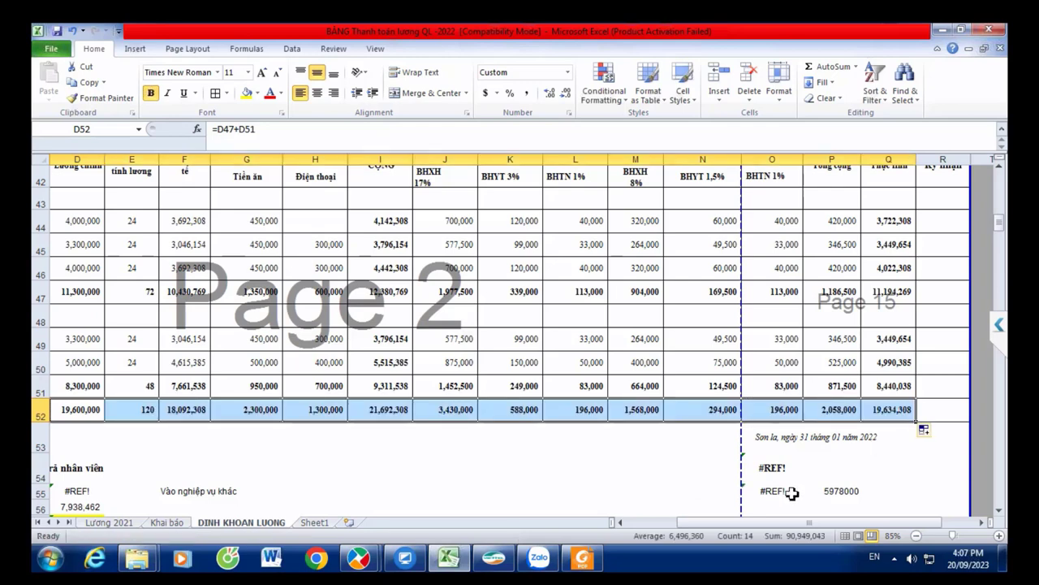
{"action": "left_click", "coordinate": [642, 495]}
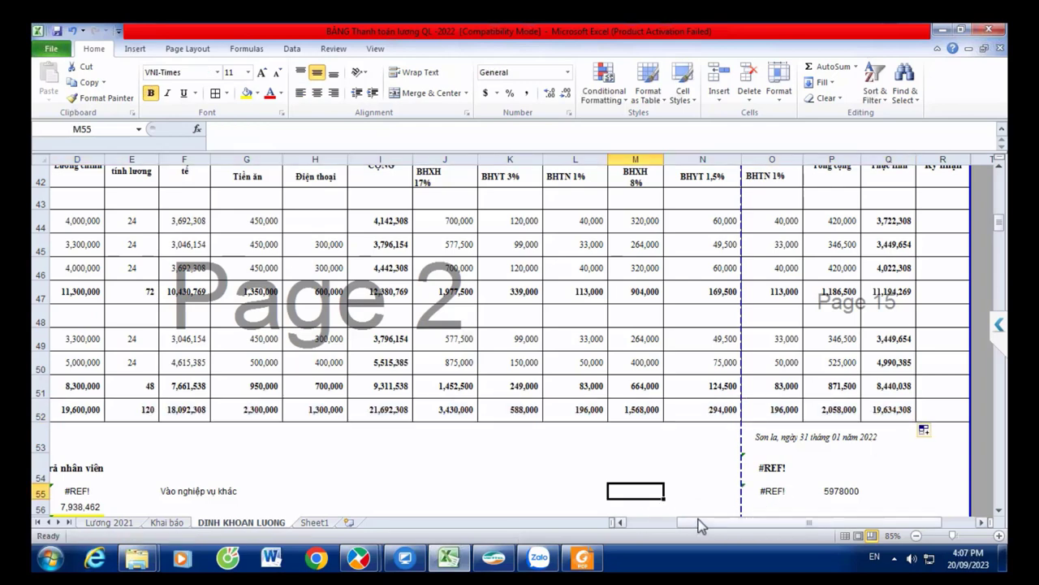
{"action": "left_click_drag", "start_coordinate": [696, 523], "coordinate": [631, 526]}
{"action": "scroll", "coordinate": [316, 503], "scroll_direction": "down", "scroll_amount": 1}
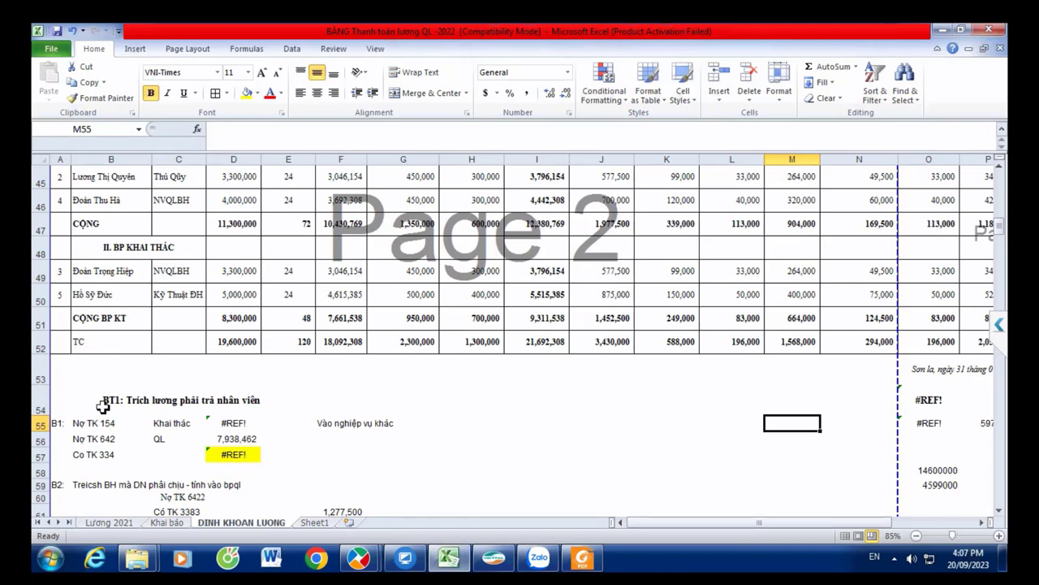
- Renumber the STT column: 3 for the last BP Quản lý employee and 4 for the first BP Khai thác employee
{"action": "scroll", "coordinate": [81, 251], "scroll_direction": "up", "scroll_amount": 1}
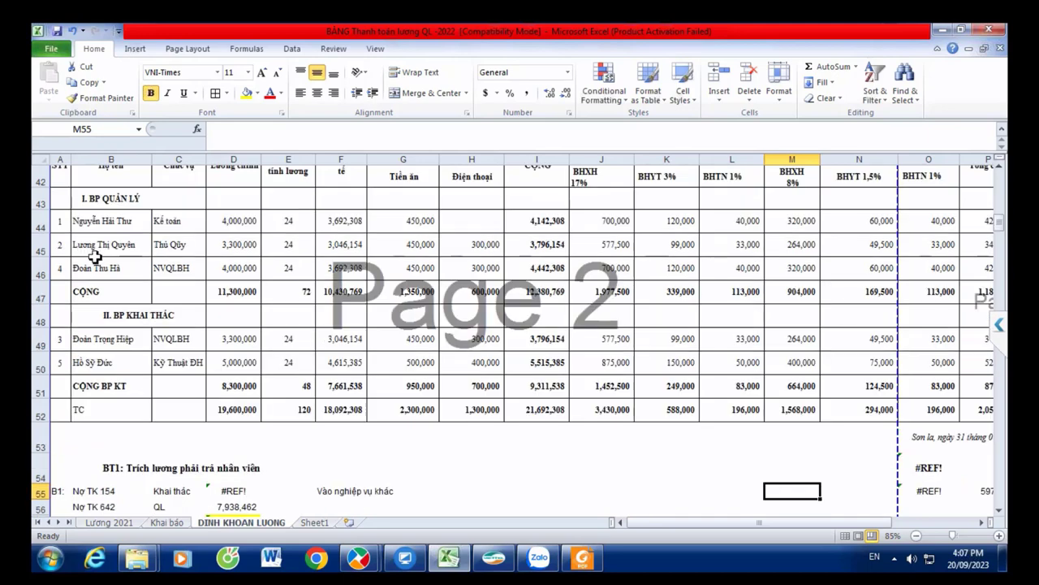
{"action": "left_click", "coordinate": [58, 271]}
{"action": "type", "text": "3"}
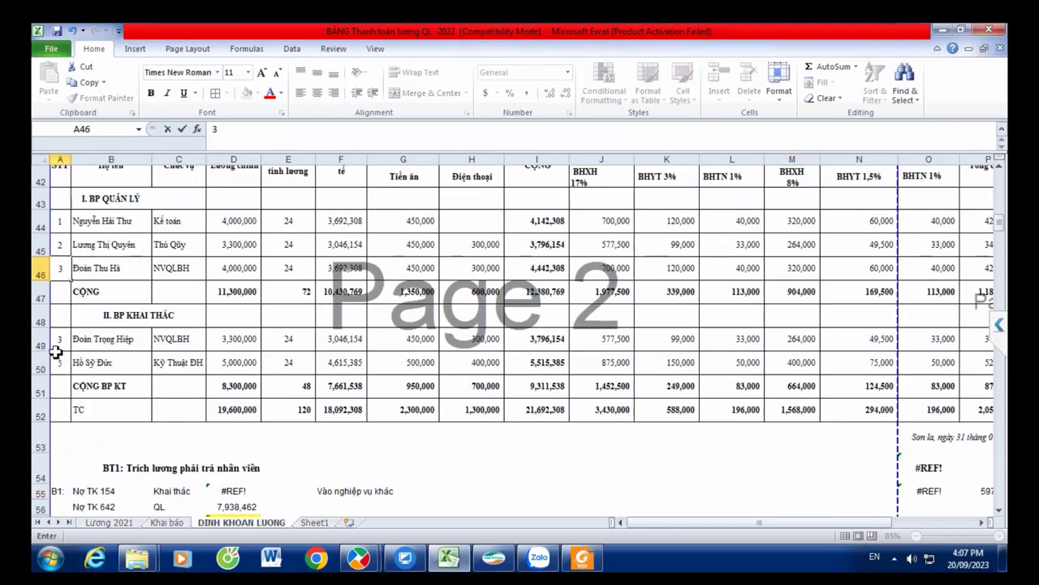
{"action": "left_click", "coordinate": [57, 343]}
{"action": "left_click", "coordinate": [69, 367]}
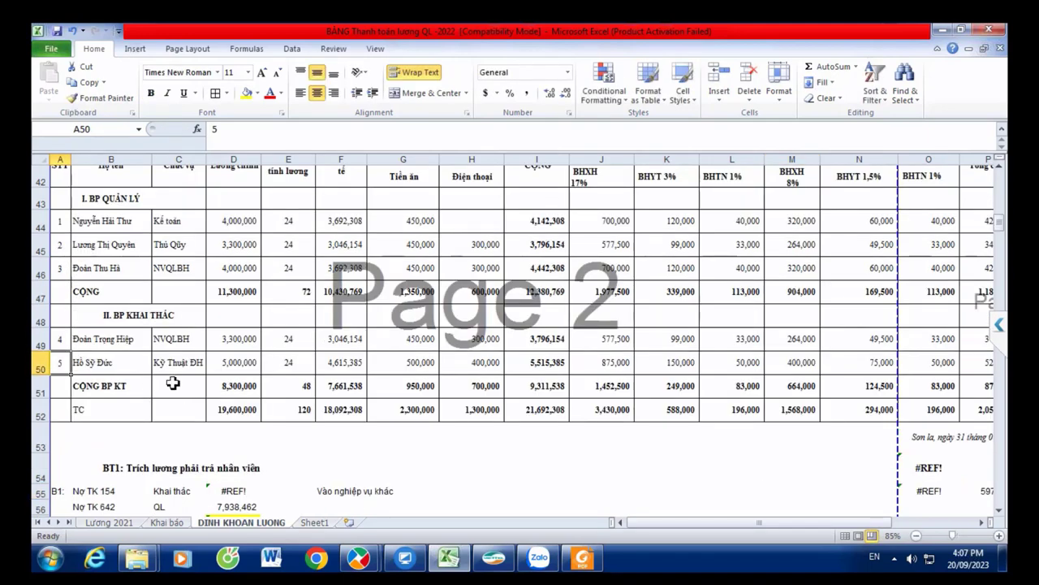
{"action": "key", "text": "Down"}
- Extend the Nợ TK 154 label in B55 with "(133), Nợ TK 622(TT200)- KO CHỌN KMCP"
{"action": "scroll", "coordinate": [166, 394], "scroll_direction": "down", "scroll_amount": 1}
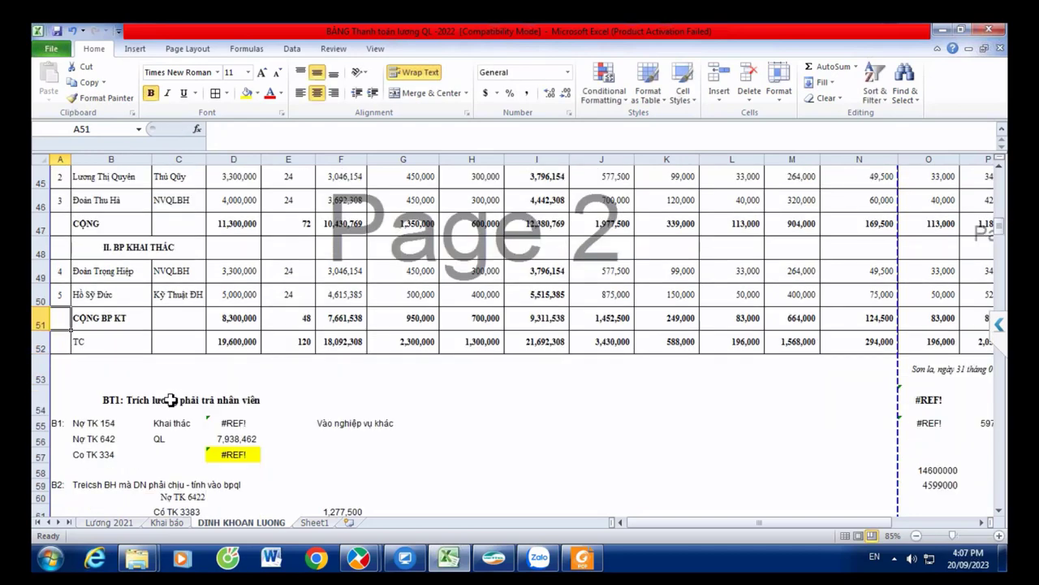
{"action": "left_click", "coordinate": [96, 423]}
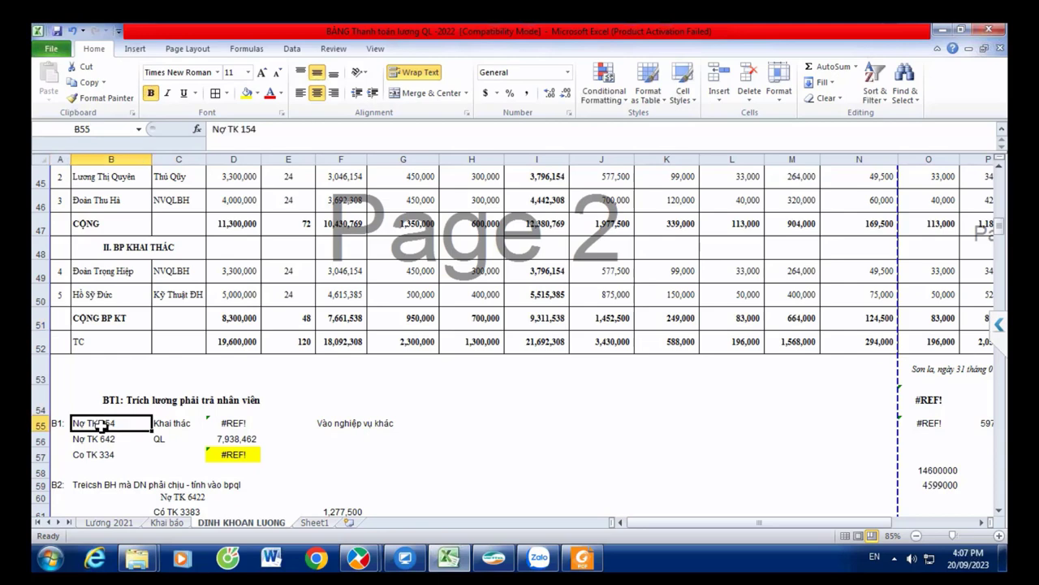
{"action": "left_click", "coordinate": [300, 131]}
{"action": "type", "text": "("}
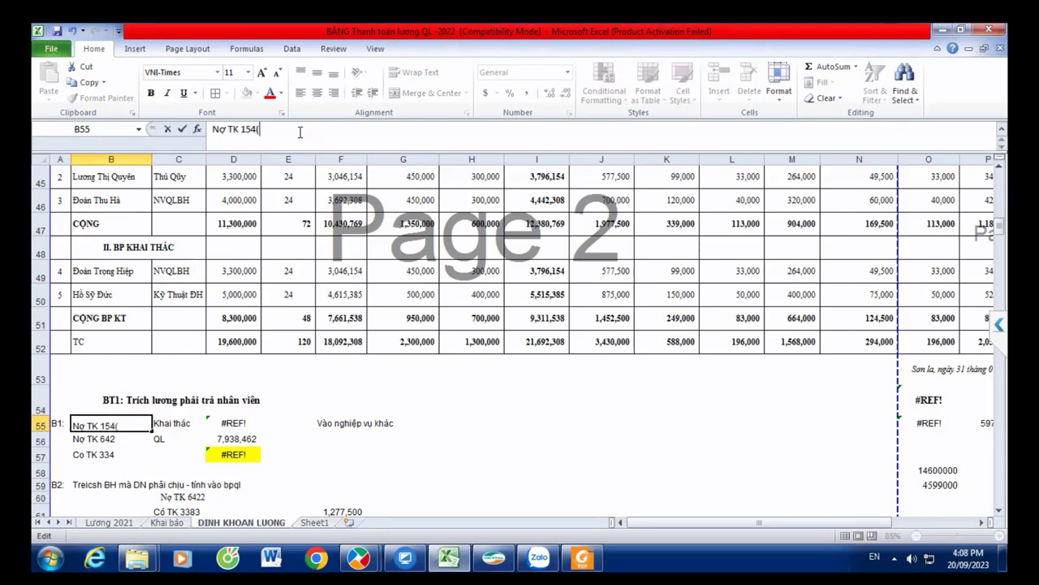
{"action": "type", "text": "133), Nợ TK 622"}
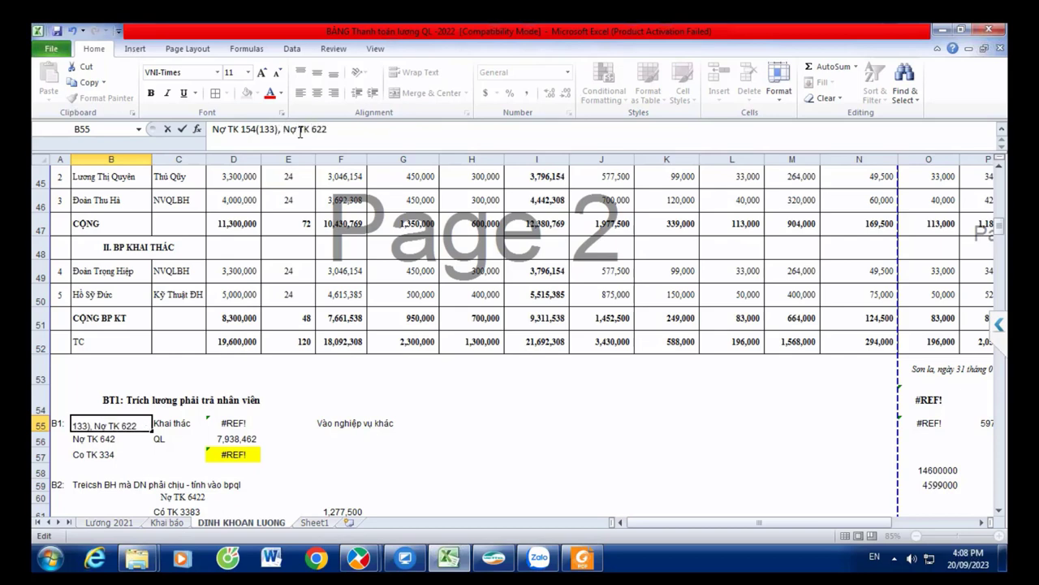
{"action": "type", "text": "(TT200"}
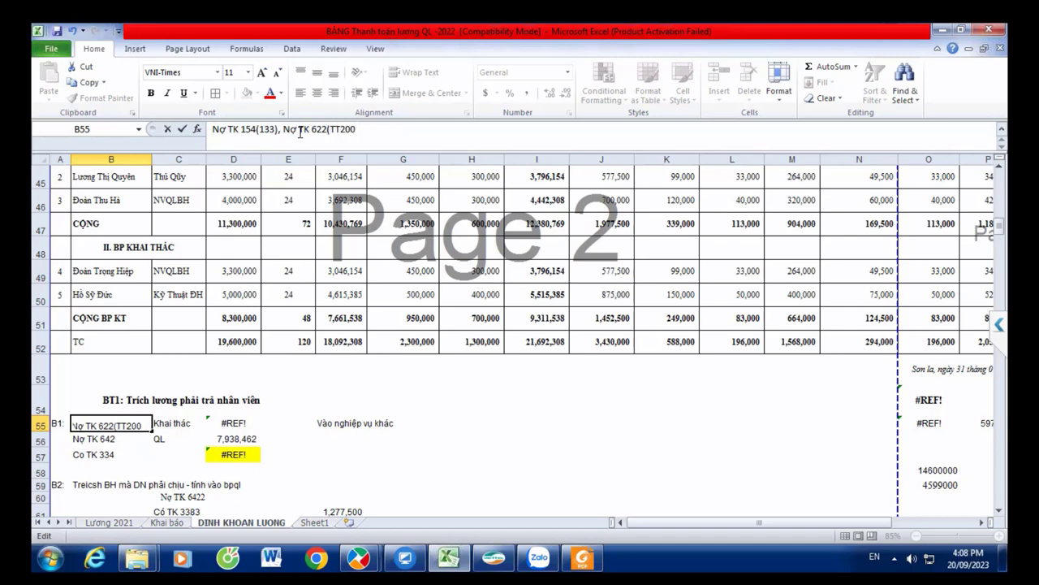
{"action": "type", "text": ")-"}
{"action": "type", "text": "KO"}
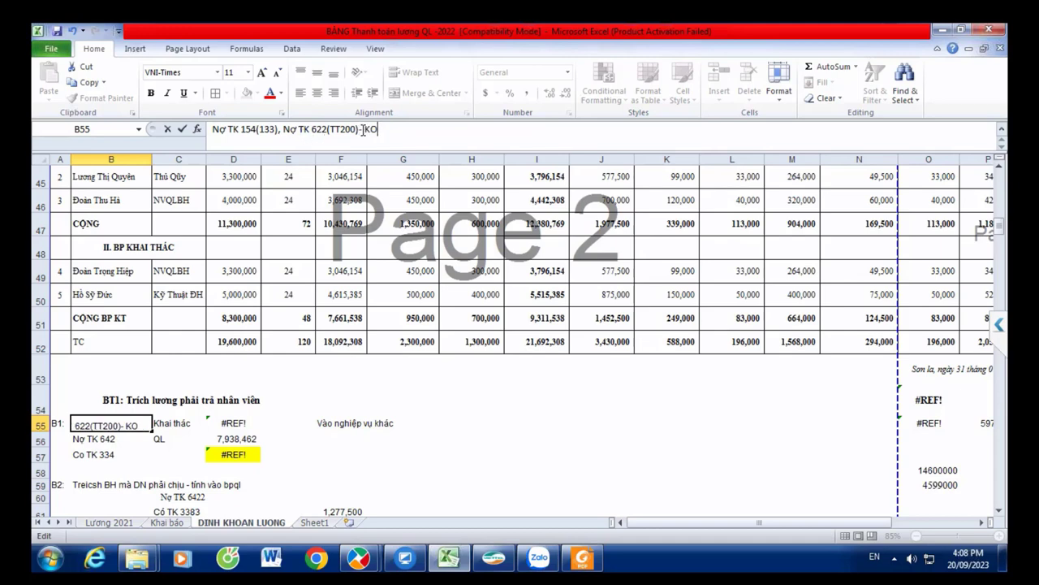
{"action": "type", "text": " CHỌN KM"}
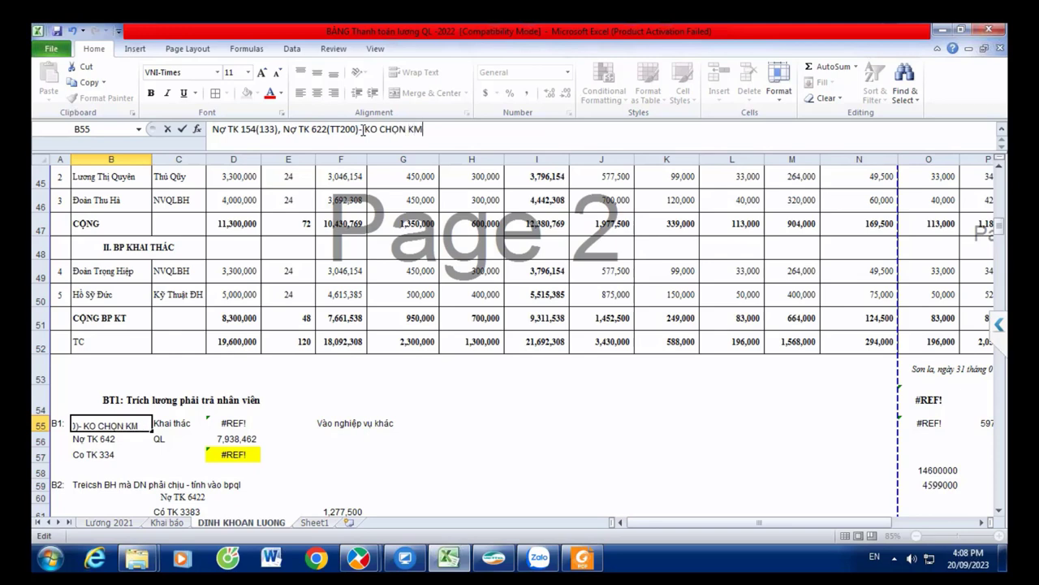
{"action": "type", "text": "CP"}
- Insert "-NCTT" after "154(133)" in the B55 label
{"action": "left_click", "coordinate": [278, 132]}
{"action": "type", "text": ","}
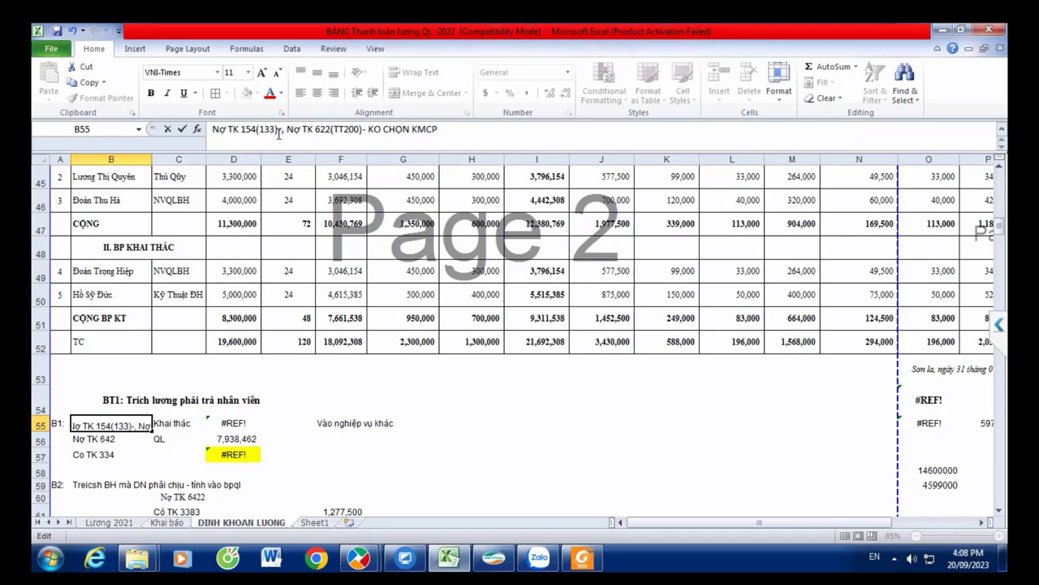
{"action": "type", "text": "NCTT"}
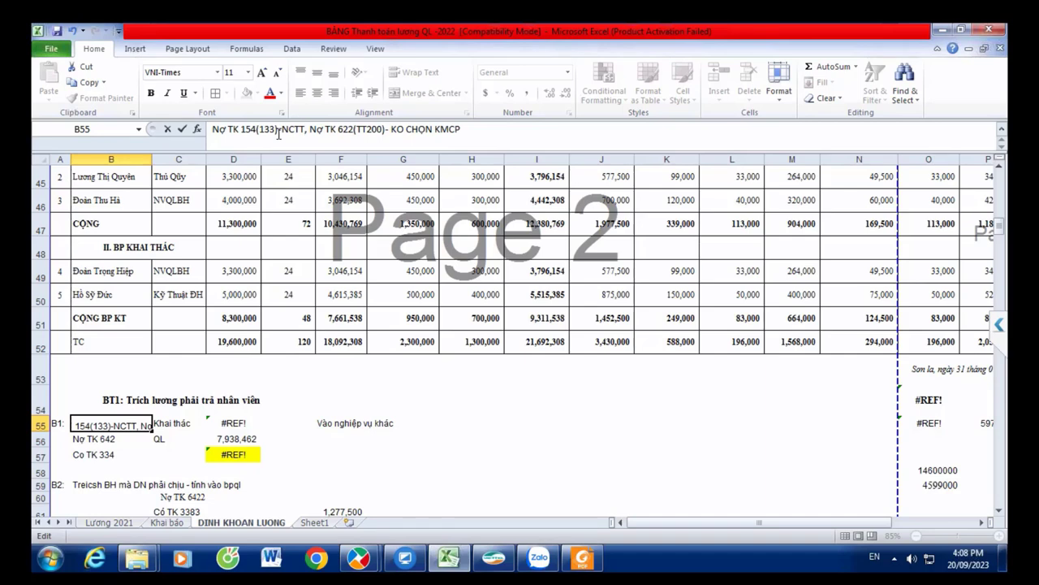
{"action": "key", "text": "Return"}
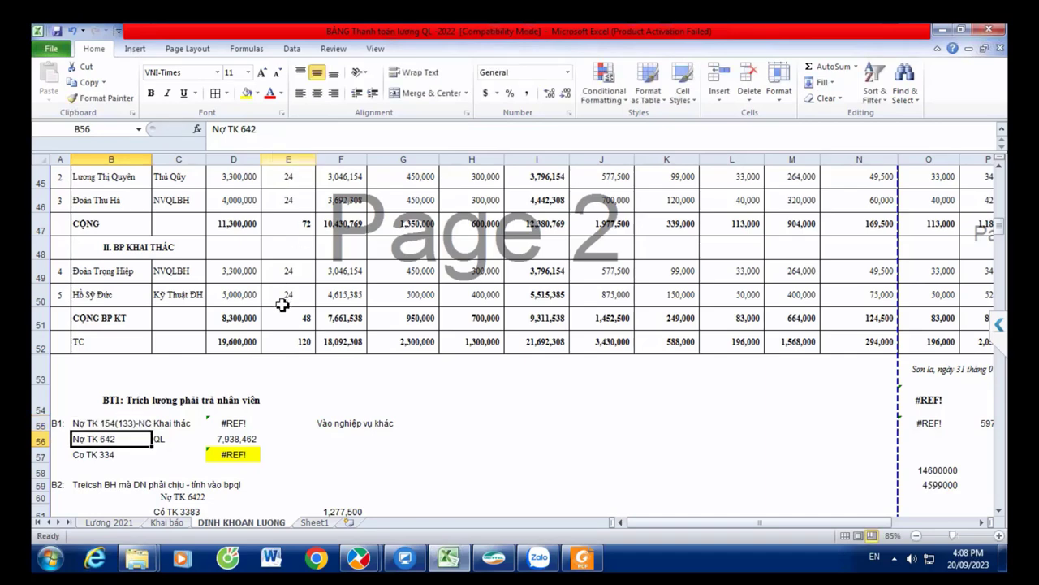
- Set the Nợ TK 642 (QL) amount in D56 to =I47, the BP Quản lý total of the CỘNG column
{"action": "left_click", "coordinate": [235, 436]}
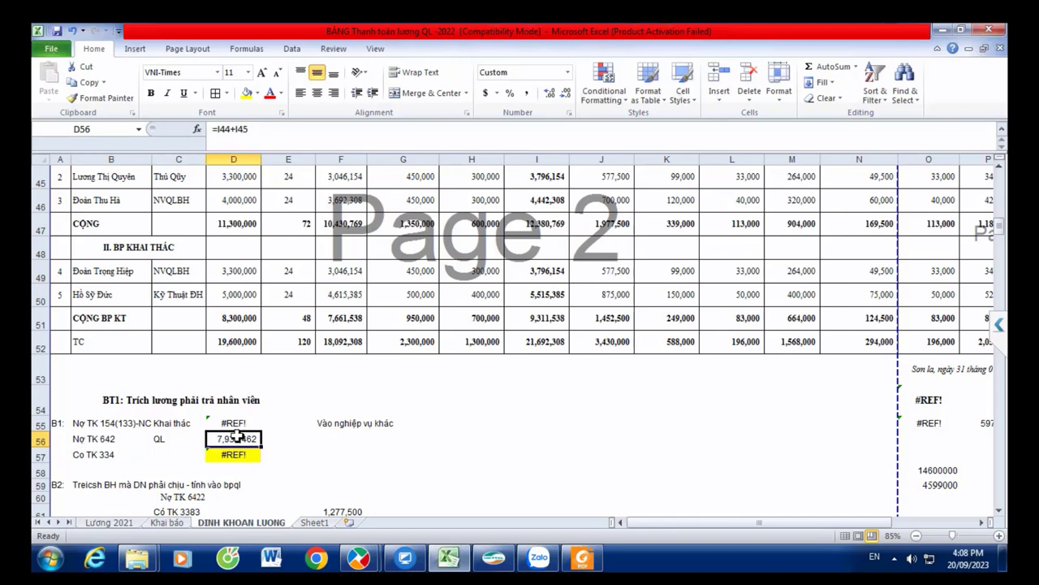
{"action": "key", "text": "Up"}
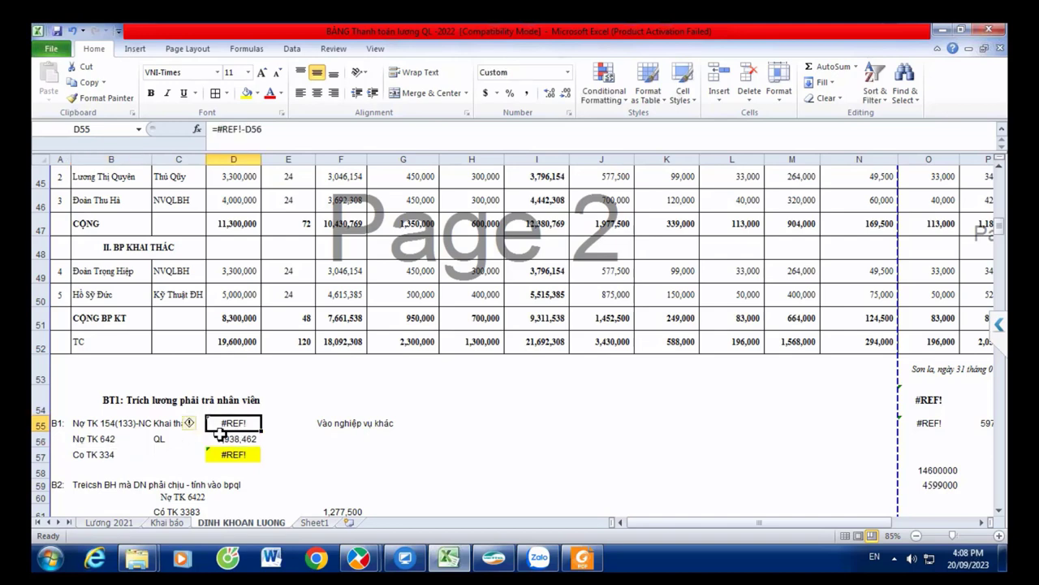
{"action": "key", "text": "Down"}
{"action": "type", "text": "="}
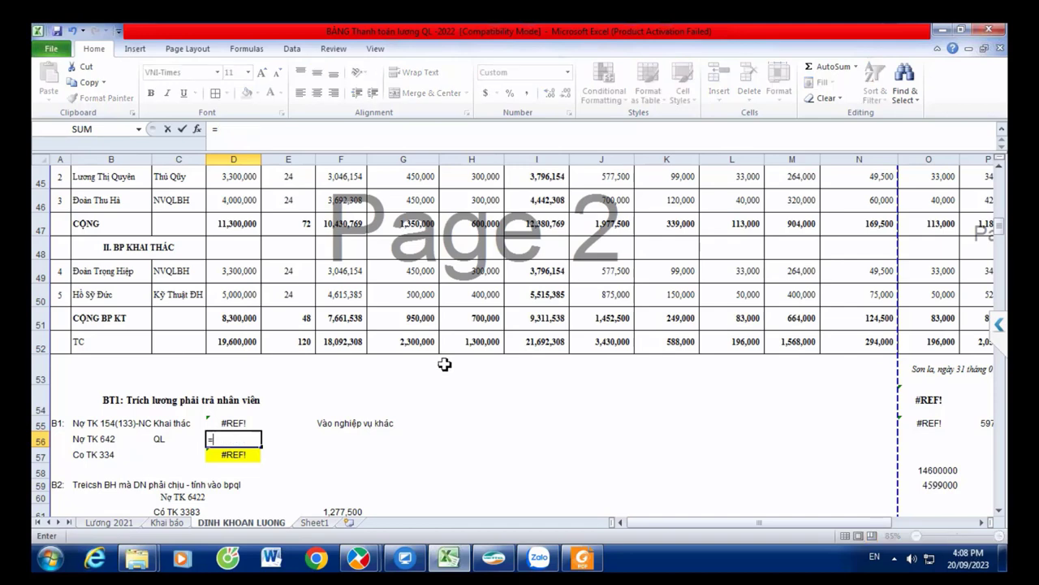
{"action": "scroll", "coordinate": [565, 270], "scroll_direction": "up", "scroll_amount": 2}
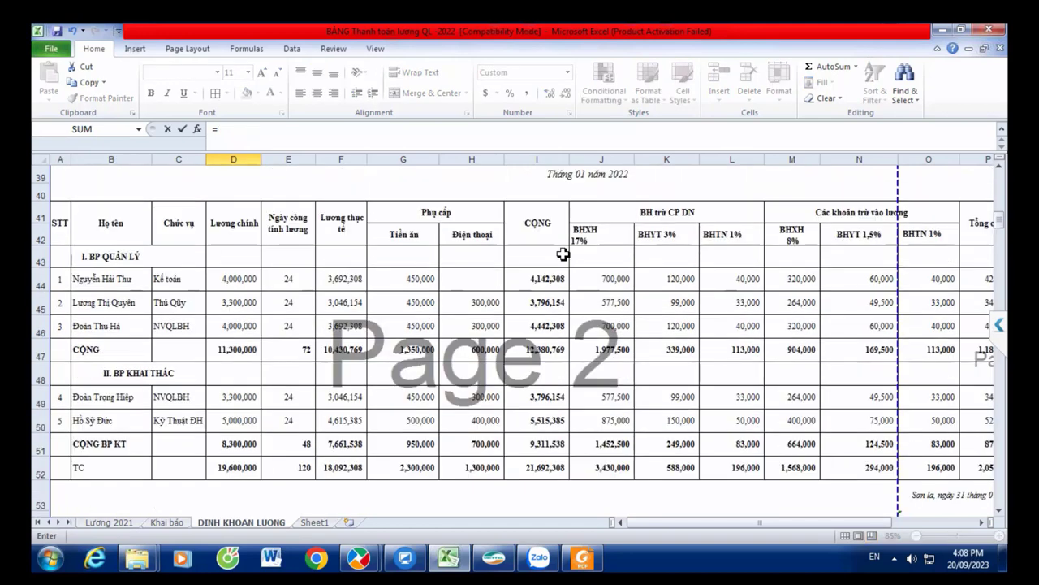
{"action": "left_click", "coordinate": [552, 354]}
{"action": "key", "text": "Return"}
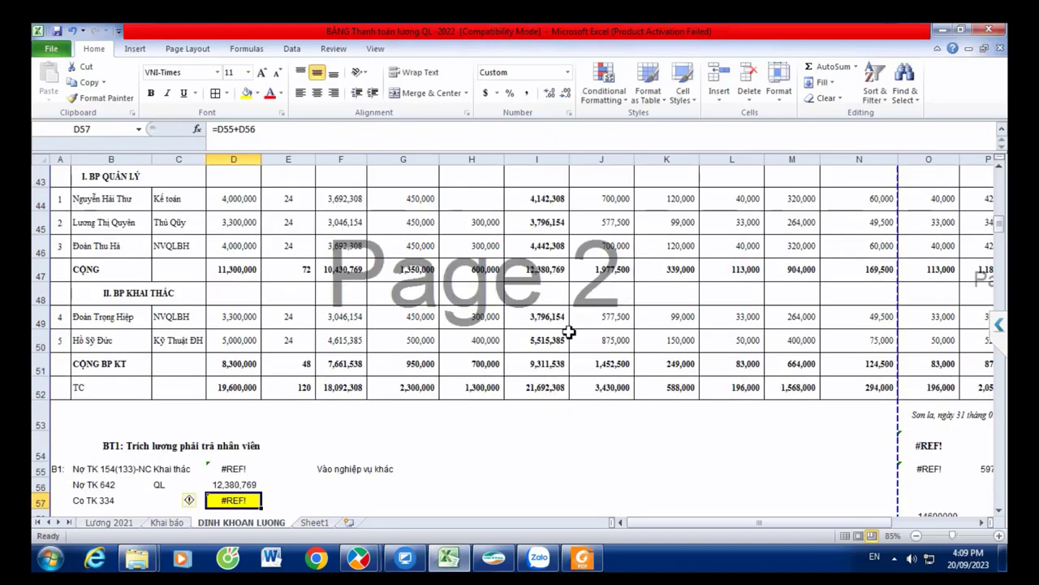
- Fill the CỘNG header cell in column I with yellow
{"action": "scroll", "coordinate": [568, 358], "scroll_direction": "up", "scroll_amount": 3}
{"action": "left_click", "coordinate": [554, 321]}
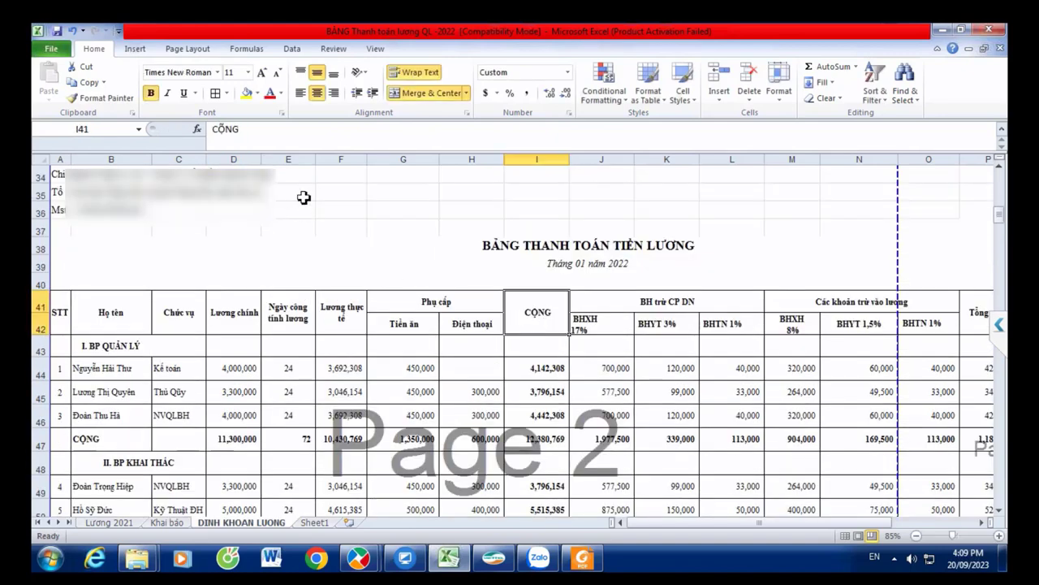
{"action": "left_click", "coordinate": [246, 91]}
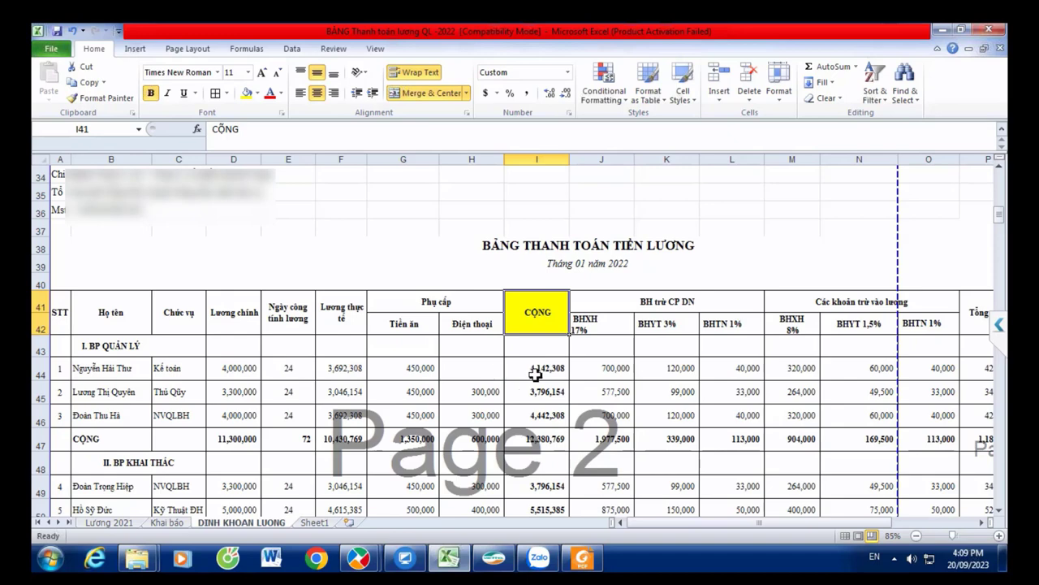
- Make each employee's Lương thực tế equal their Lương chính, entering =D44 in F44 and copying it to the other employee rows
{"action": "left_click", "coordinate": [302, 376]}
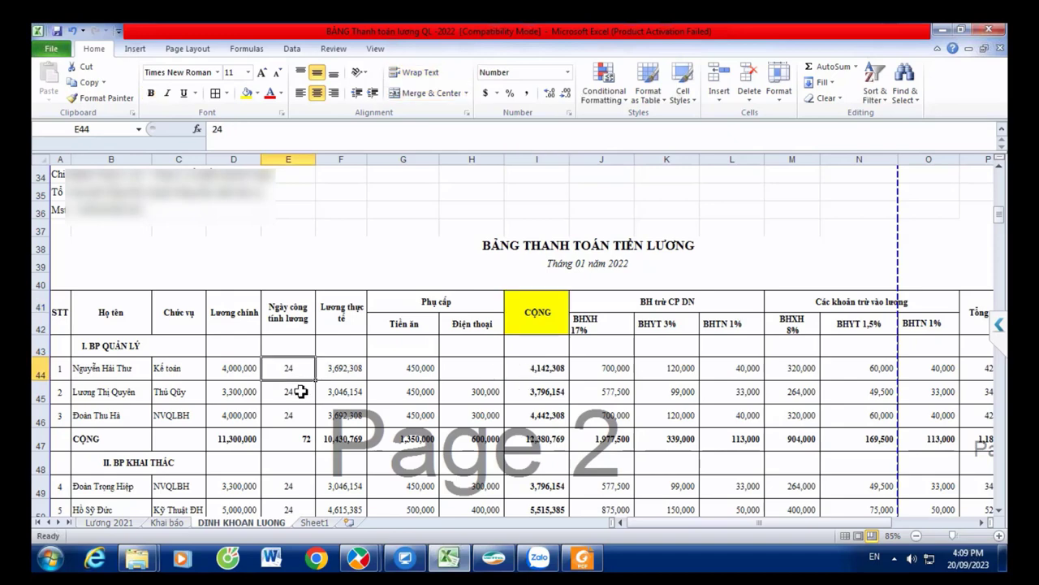
{"action": "left_click", "coordinate": [301, 392]}
{"action": "left_click", "coordinate": [296, 414]}
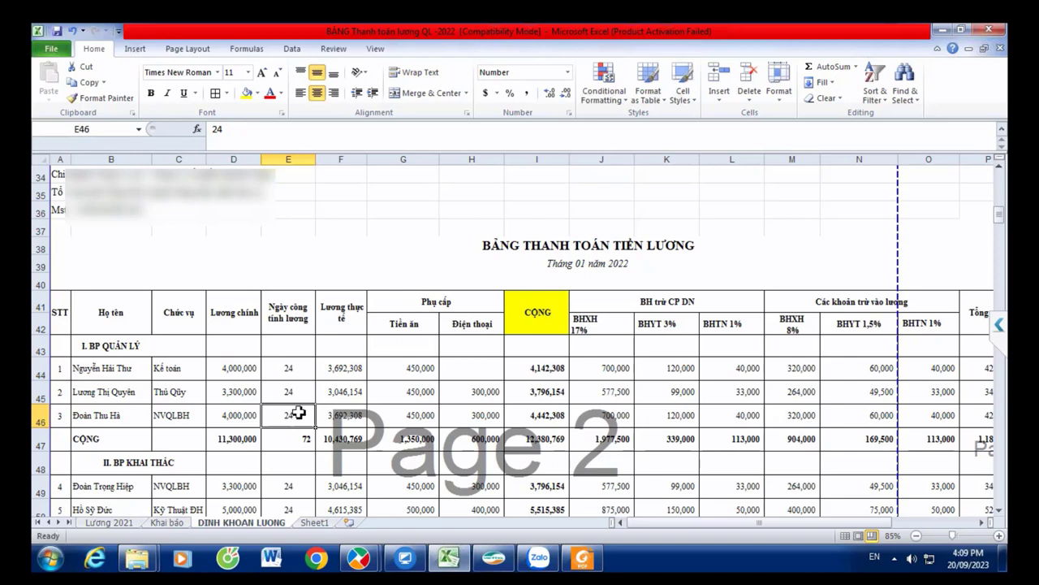
{"action": "left_click", "coordinate": [246, 373]}
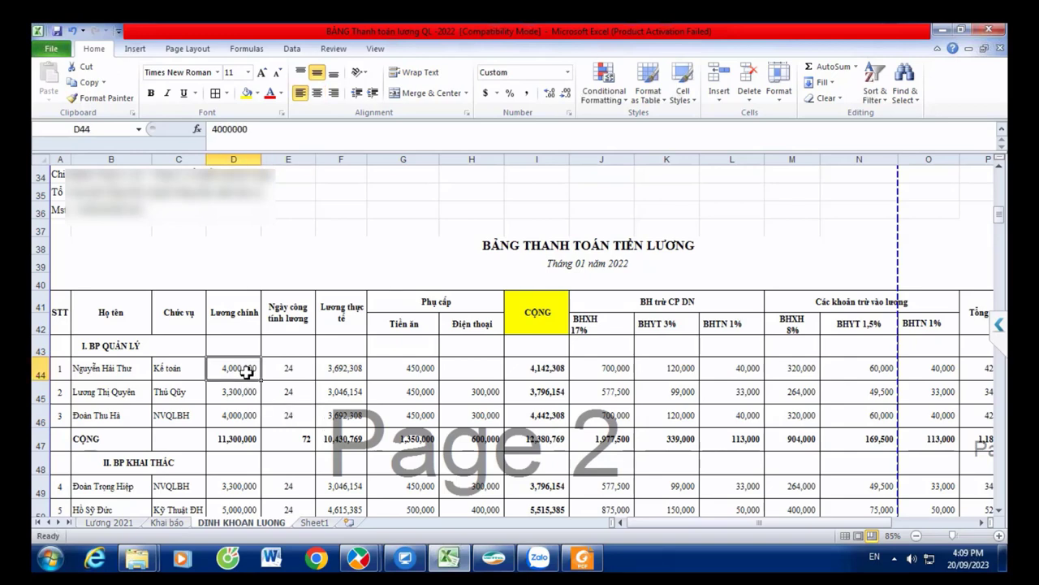
{"action": "left_click", "coordinate": [351, 373]}
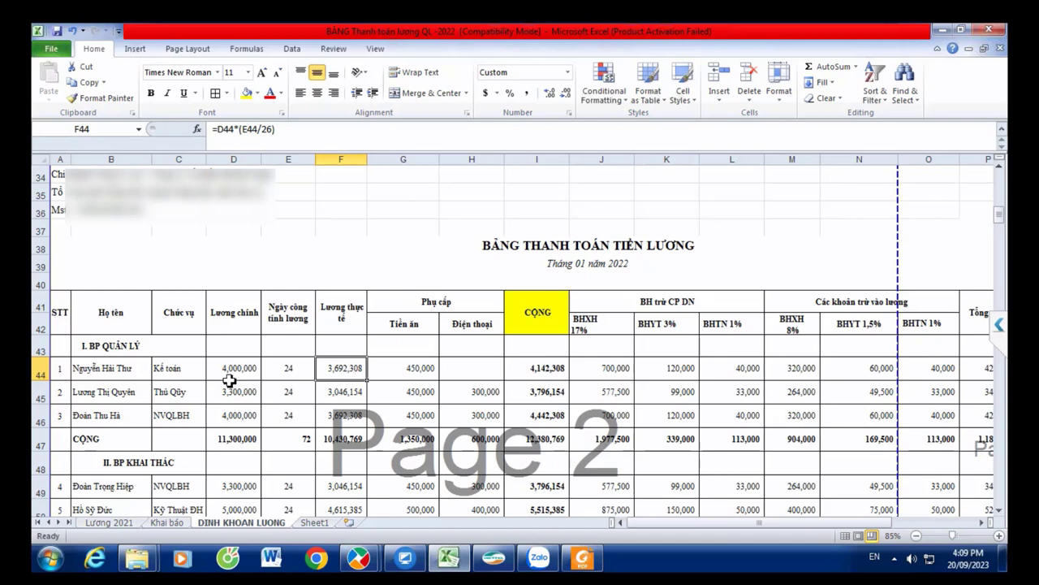
{"action": "left_click", "coordinate": [355, 371]}
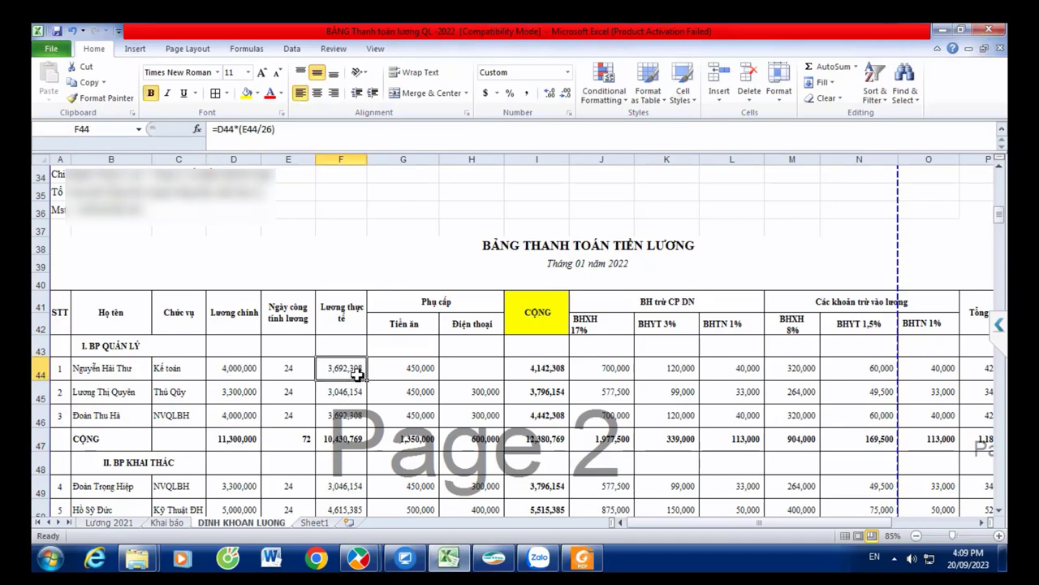
{"action": "type", "text": "="}
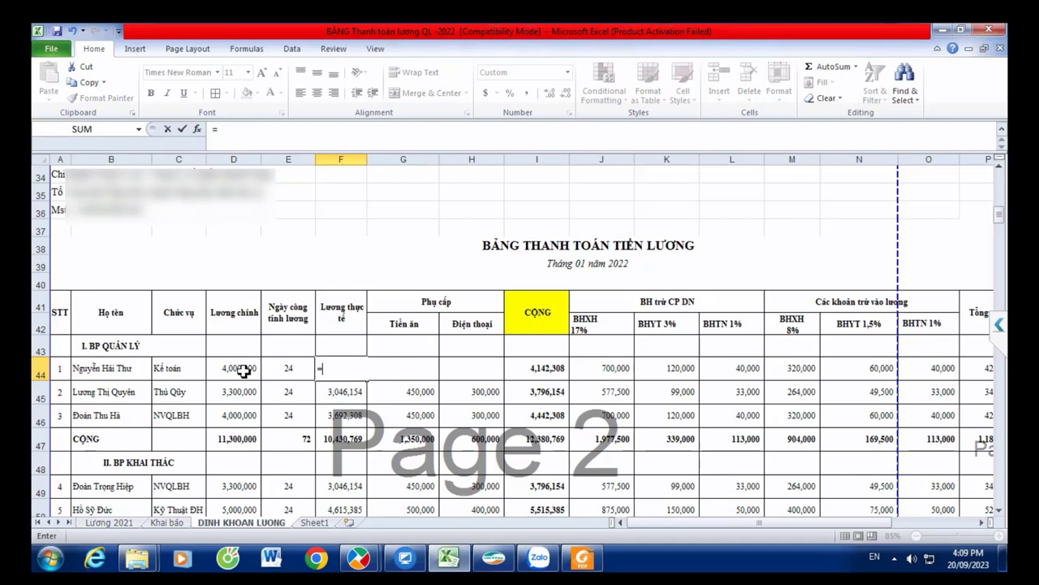
{"action": "left_click", "coordinate": [241, 368]}
{"action": "key", "text": "Return"}
{"action": "left_click", "coordinate": [352, 367]}
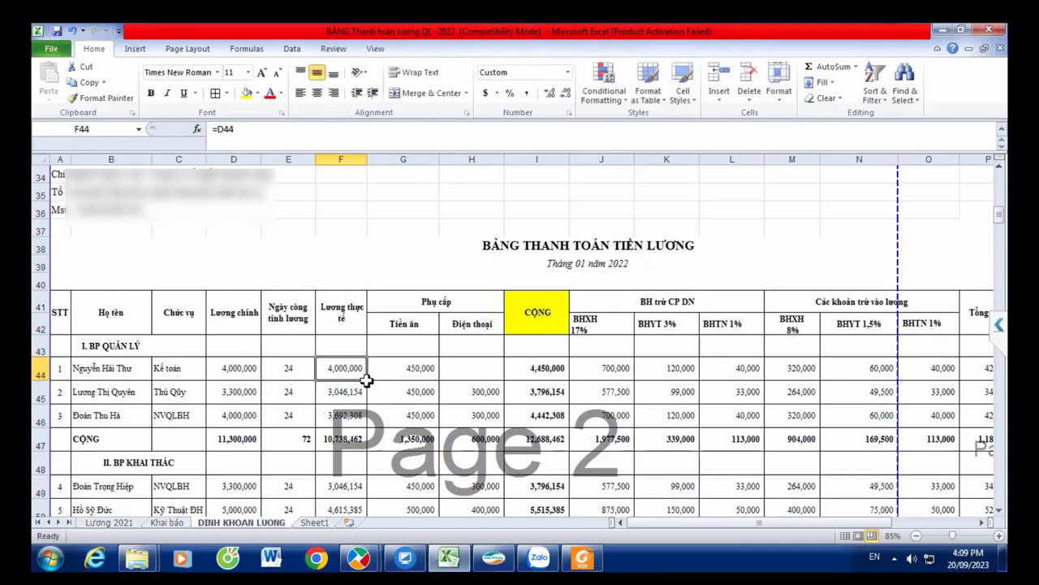
{"action": "left_click_drag", "start_coordinate": [367, 379], "coordinate": [357, 420]}
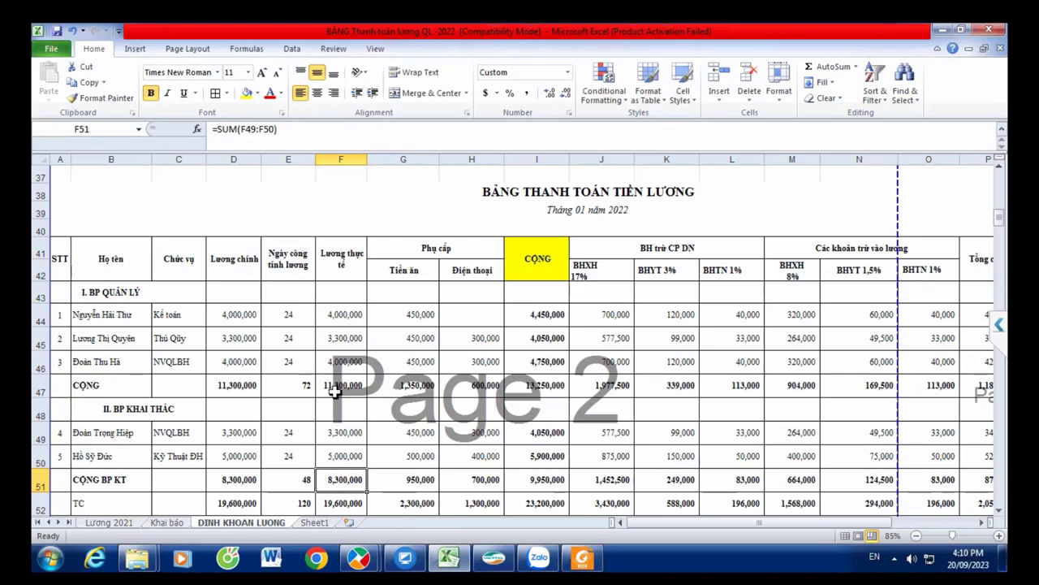
- Re-enter the Nợ TK 642 (QL) amount in D56 as =I47, the BP Quản lý total of the CỘNG column
{"action": "left_click", "coordinate": [540, 315]}
{"action": "scroll", "coordinate": [555, 364], "scroll_direction": "down", "scroll_amount": 1}
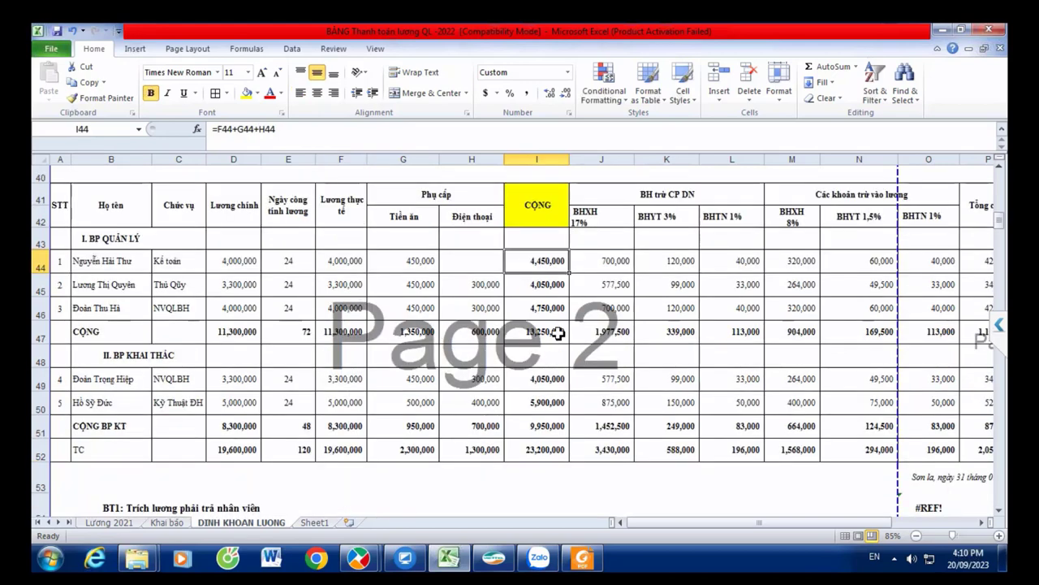
{"action": "left_click", "coordinate": [552, 331]}
{"action": "scroll", "coordinate": [429, 473], "scroll_direction": "down", "scroll_amount": 2}
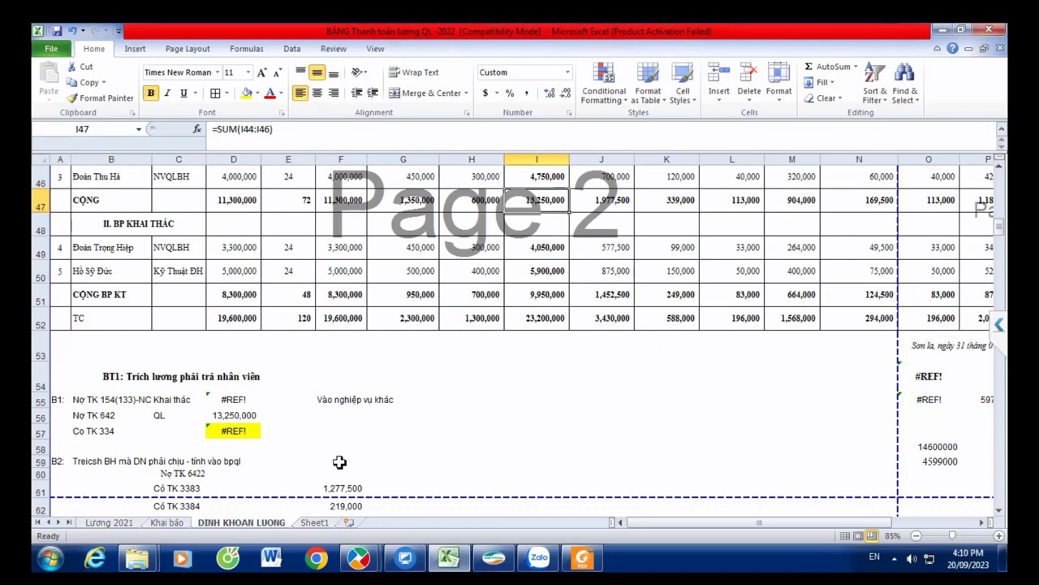
{"action": "left_click", "coordinate": [241, 416]}
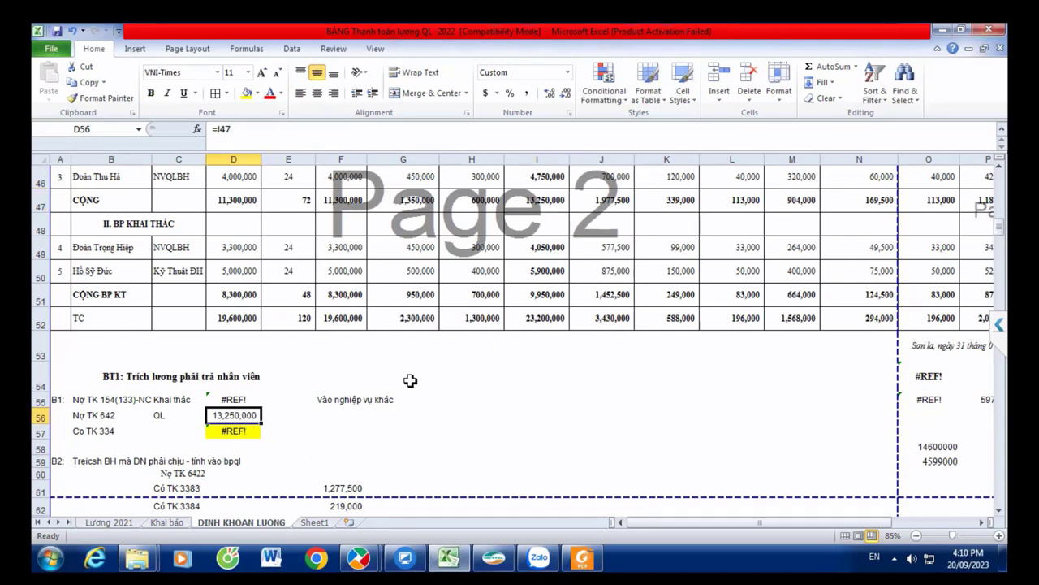
{"action": "type", "text": "="}
{"action": "scroll", "coordinate": [544, 317], "scroll_direction": "up", "scroll_amount": 2}
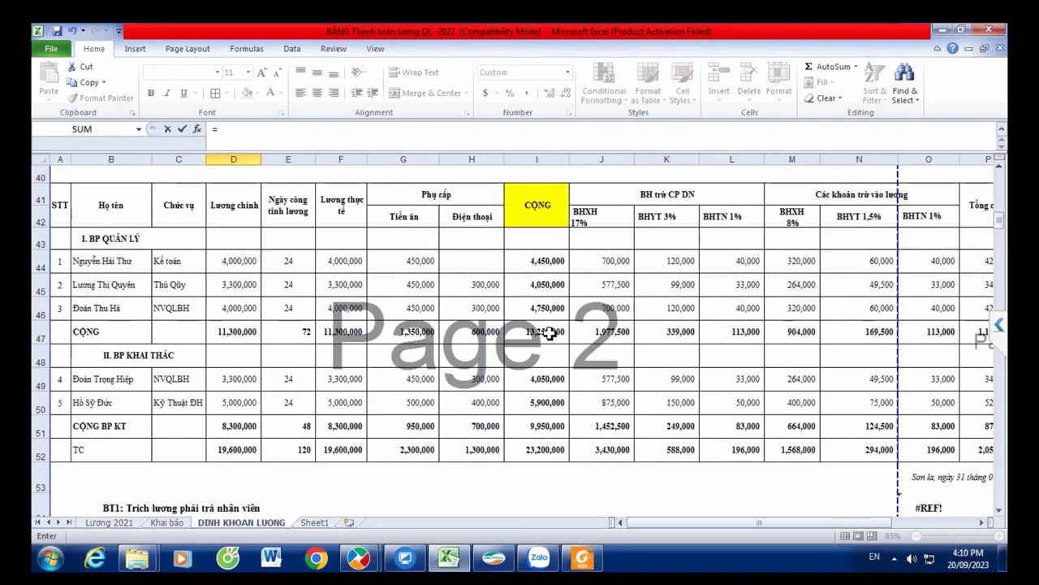
{"action": "left_click", "coordinate": [553, 328]}
{"action": "key", "text": "Return"}
- Set the Nợ TK 154(133)-NCTT Khai thác amount in D55 to =I51, the CỘNG BP KT total of the CỘNG column
{"action": "left_click", "coordinate": [242, 469]}
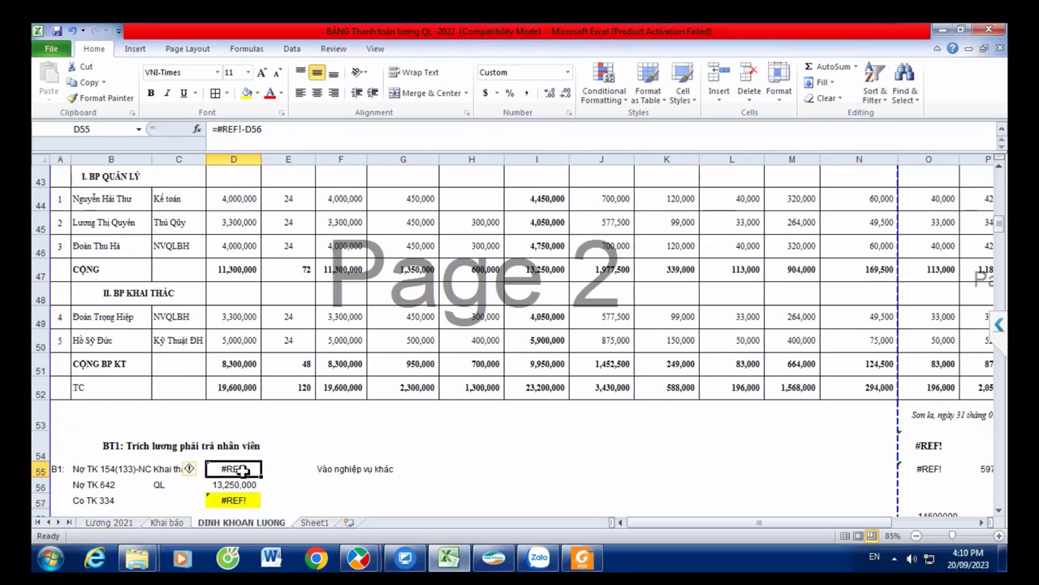
{"action": "type", "text": "="}
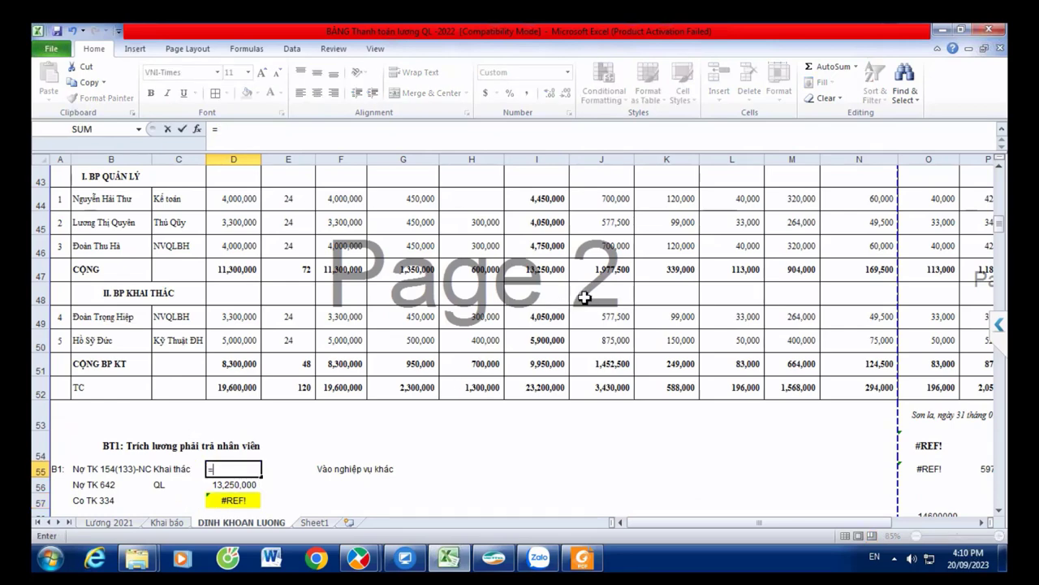
{"action": "left_click", "coordinate": [547, 365]}
{"action": "key", "text": "Return"}
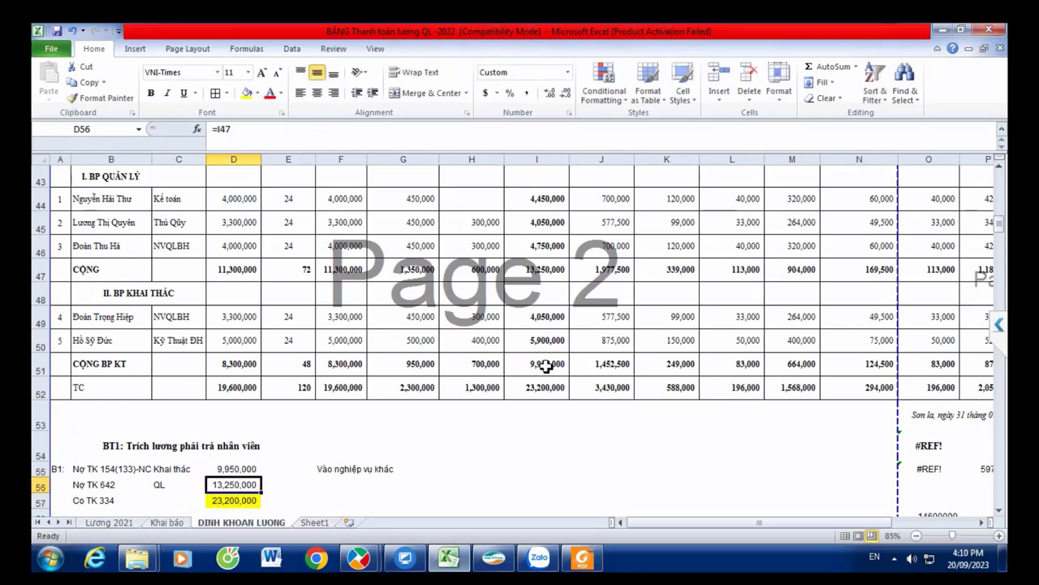
- Fill the grand total cell I52 of the CỘNG column with yellow
{"action": "left_click", "coordinate": [536, 388]}
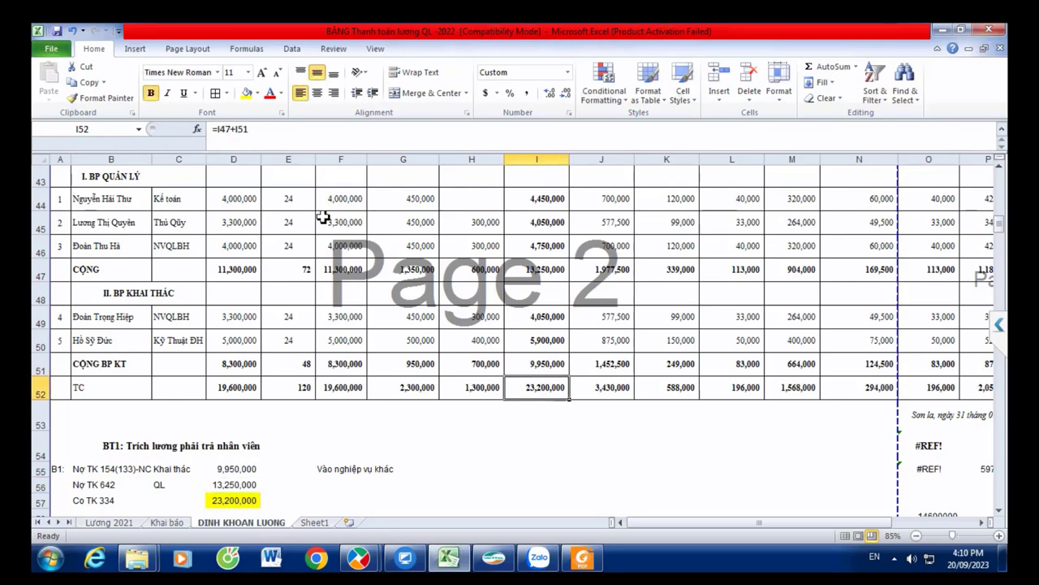
{"action": "left_click", "coordinate": [247, 93]}
{"action": "scroll", "coordinate": [548, 341], "scroll_direction": "down", "scroll_amount": 1}
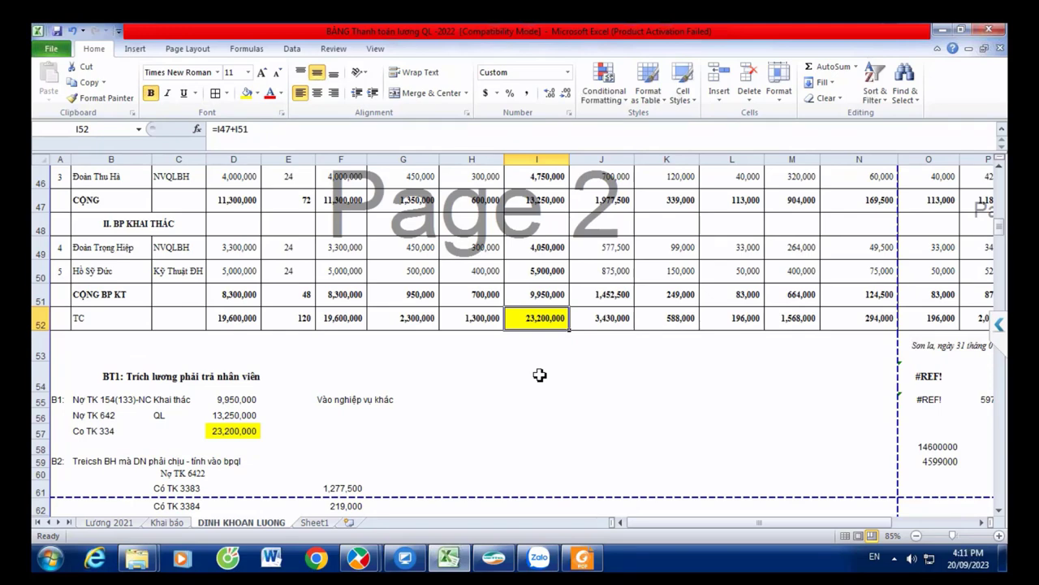
- Review the accounts and amounts of the B1 wage-accrual entry and the B2 company-paid insurance entry
{"action": "scroll", "coordinate": [539, 375], "scroll_direction": "down", "scroll_amount": 1}
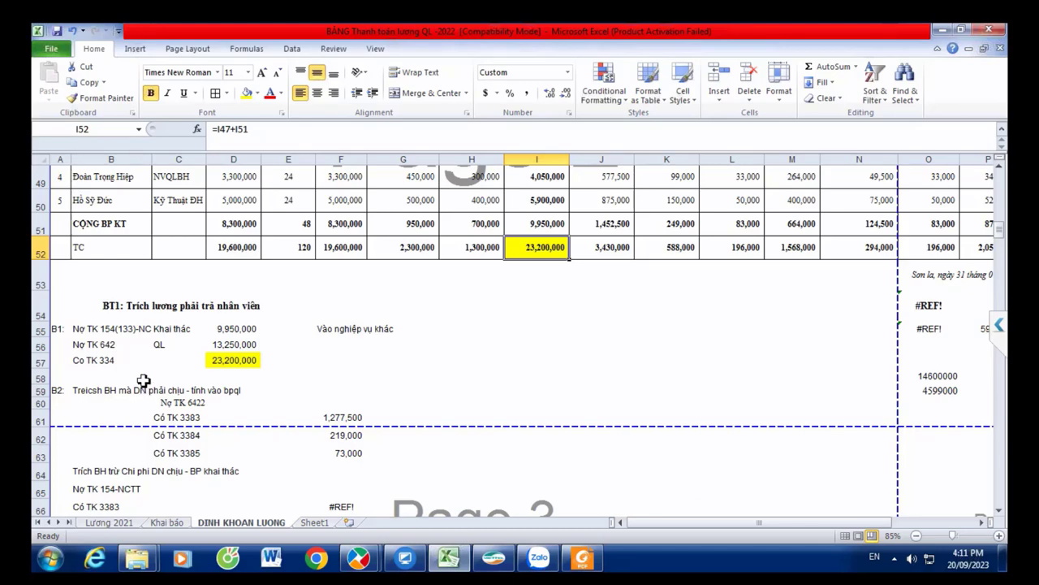
{"action": "left_click", "coordinate": [110, 331]}
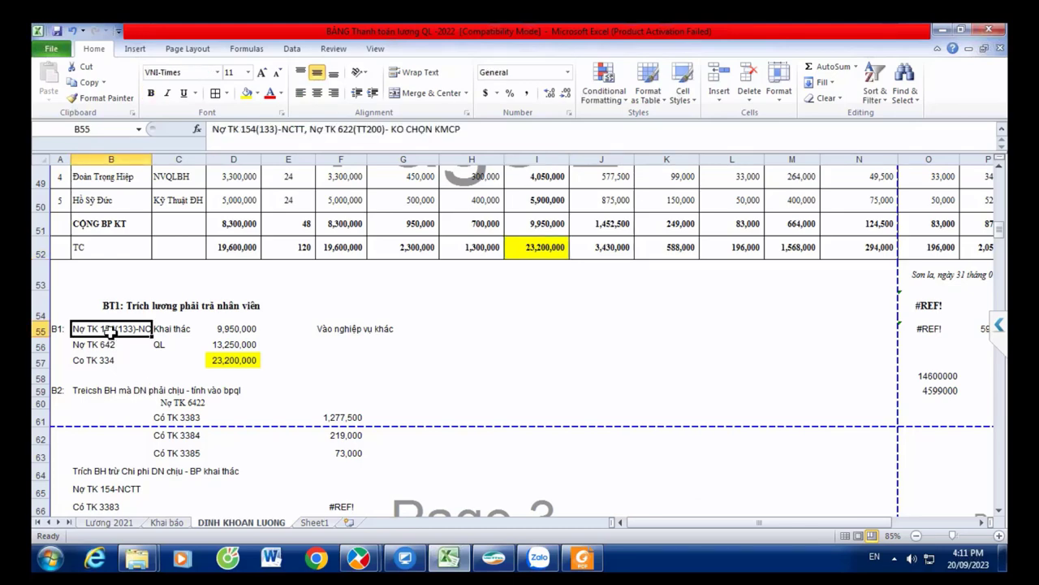
{"action": "left_click", "coordinate": [231, 331]}
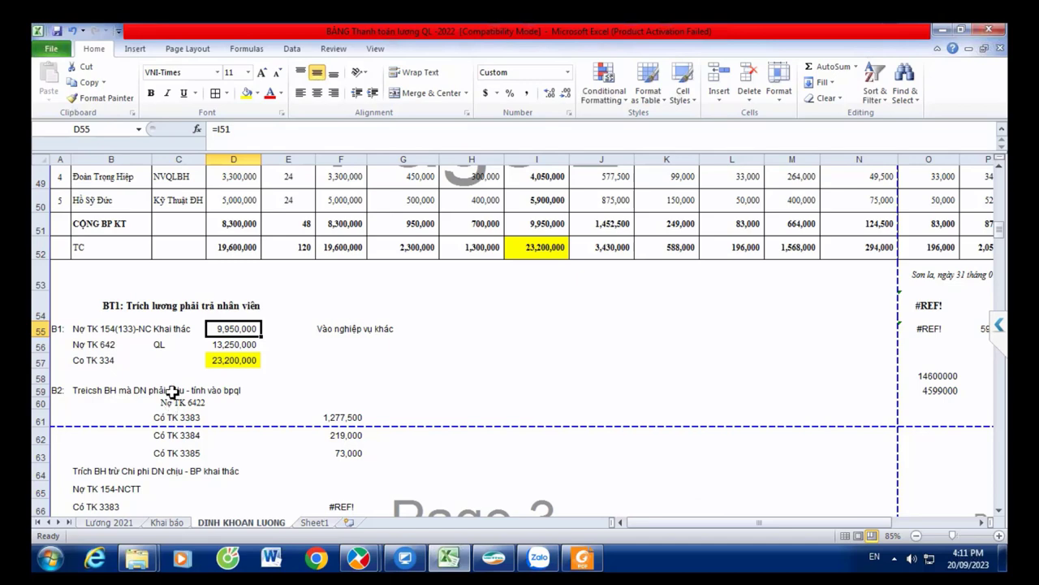
{"action": "left_click", "coordinate": [108, 347]}
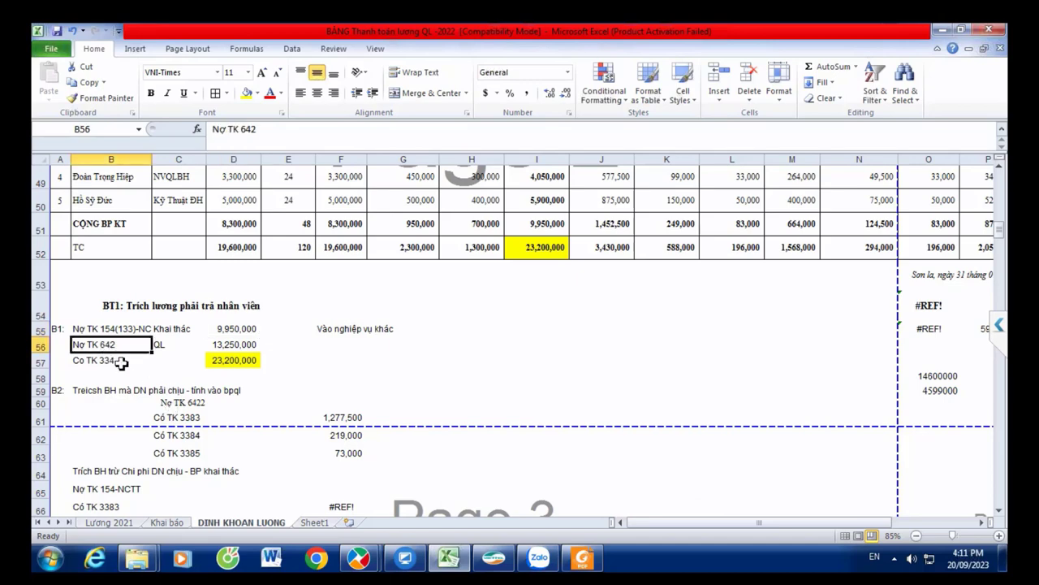
{"action": "left_click", "coordinate": [110, 393]}
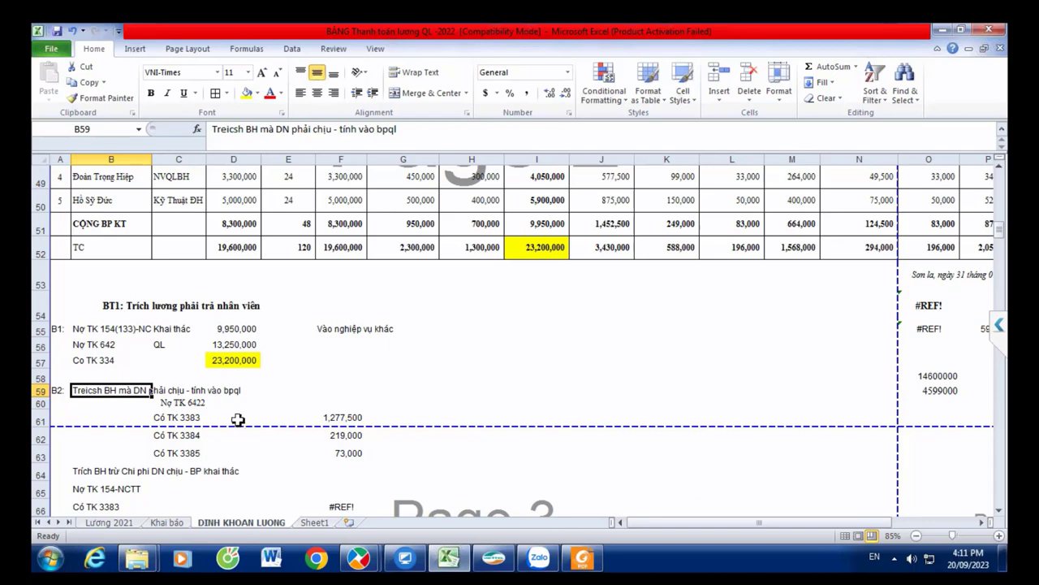
{"action": "left_click", "coordinate": [182, 439]}
{"action": "left_click", "coordinate": [178, 455]}
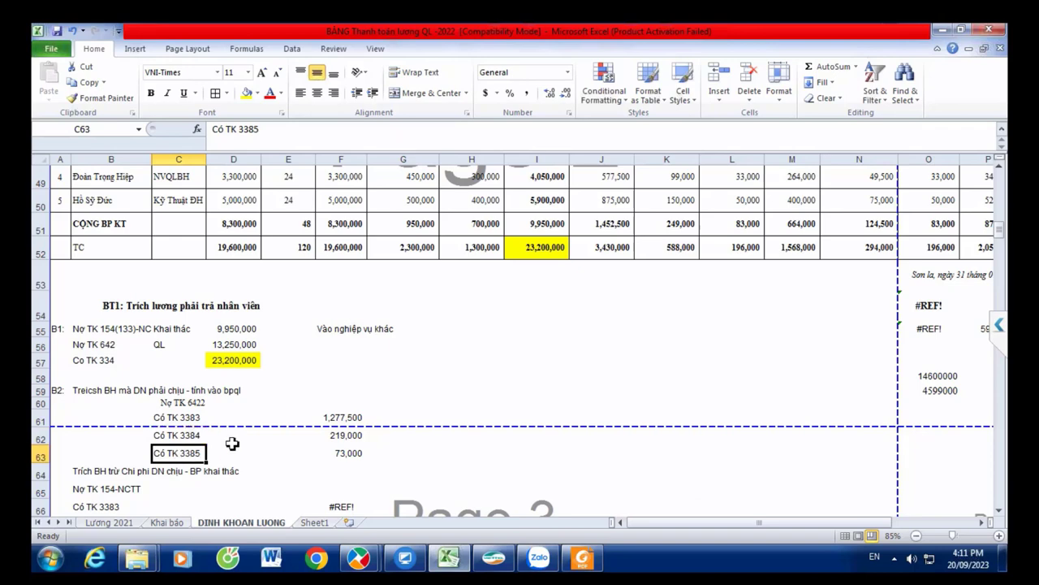
{"action": "left_click", "coordinate": [312, 418]}
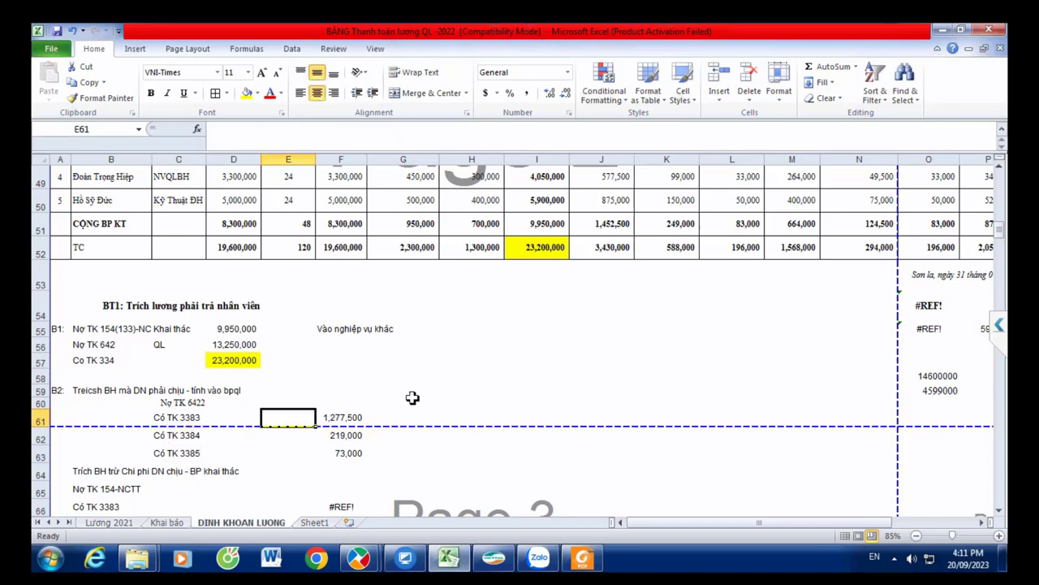
- Link the B2 entry's Có TK 3383, 3384 and 3385 amounts in F61:F63 to the BP Quản lý totals under BH trừ CP DN
{"action": "left_click", "coordinate": [330, 416]}
{"action": "type", "text": "="}
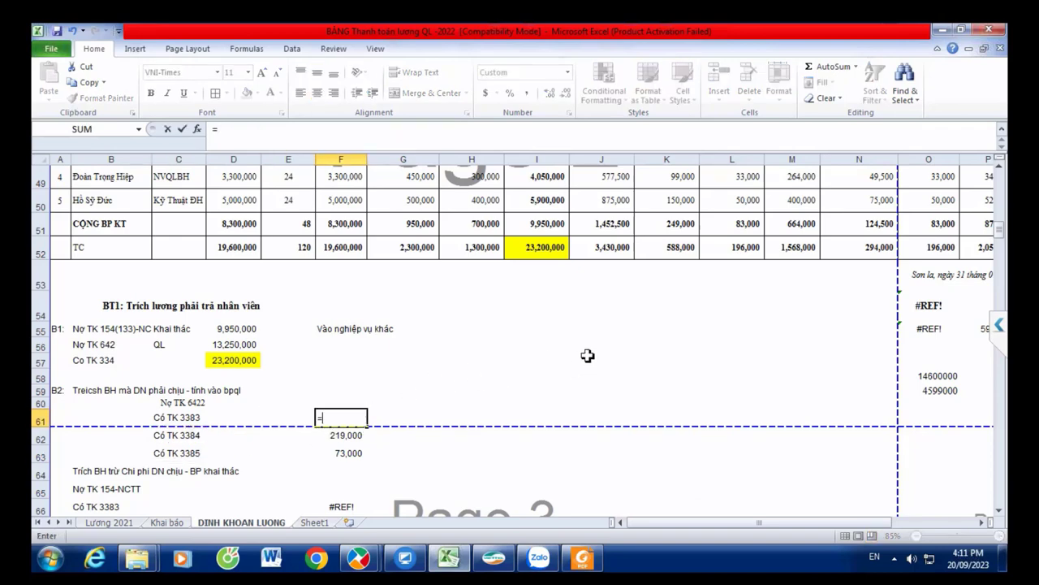
{"action": "scroll", "coordinate": [608, 344], "scroll_direction": "up", "scroll_amount": 3}
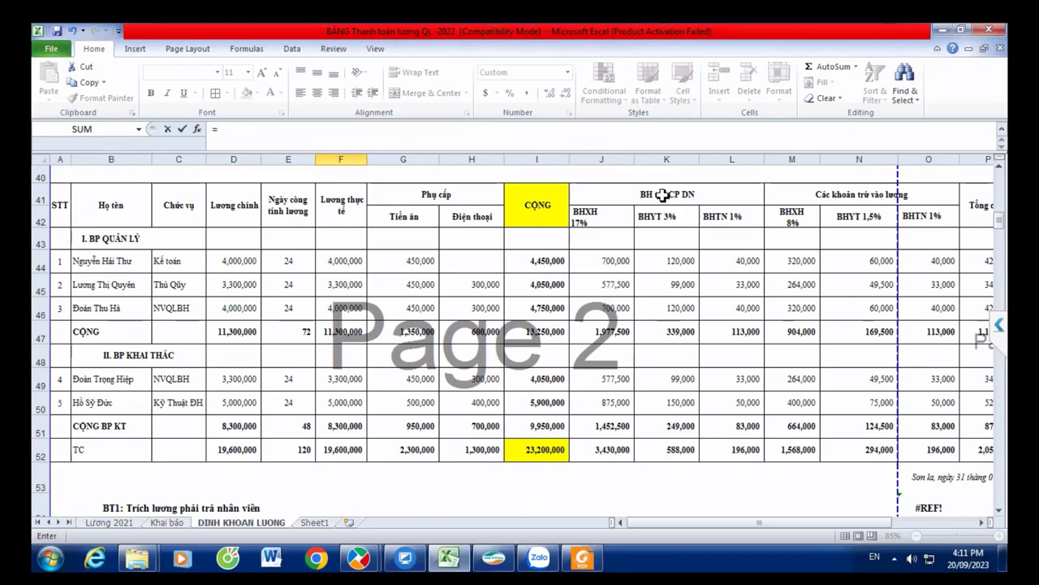
{"action": "left_click", "coordinate": [674, 196]}
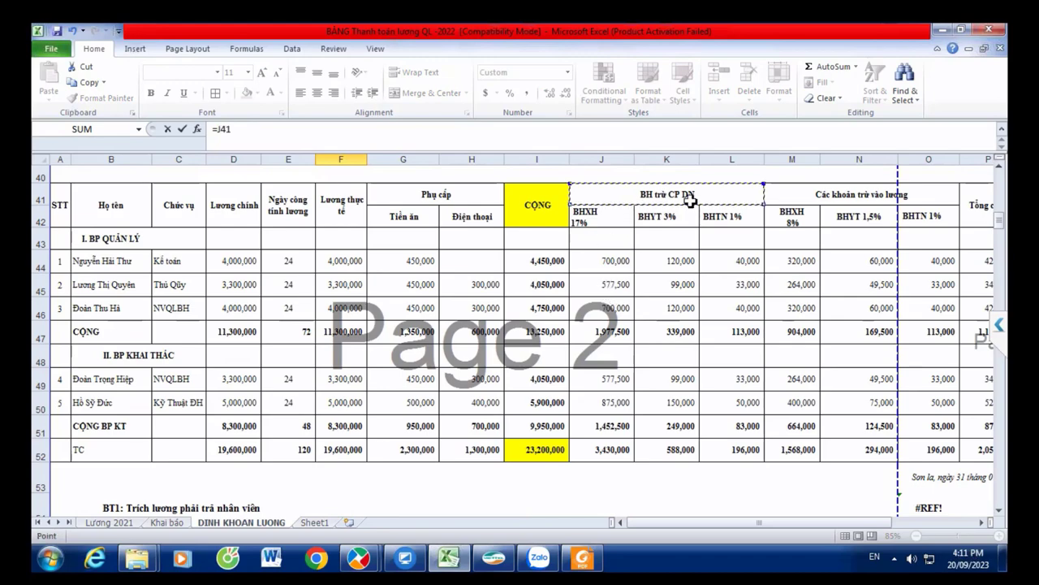
{"action": "left_click", "coordinate": [601, 331]}
{"action": "key", "text": "Return"}
{"action": "scroll", "coordinate": [347, 327], "scroll_direction": "down", "scroll_amount": 3}
- Link the Nợ TK 154-NCTT entry's Có TK 3383, 3384 and 3385 amounts in F66:F68 to the CỘNG BP KT insurance totals
{"action": "left_click", "coordinate": [348, 322]}
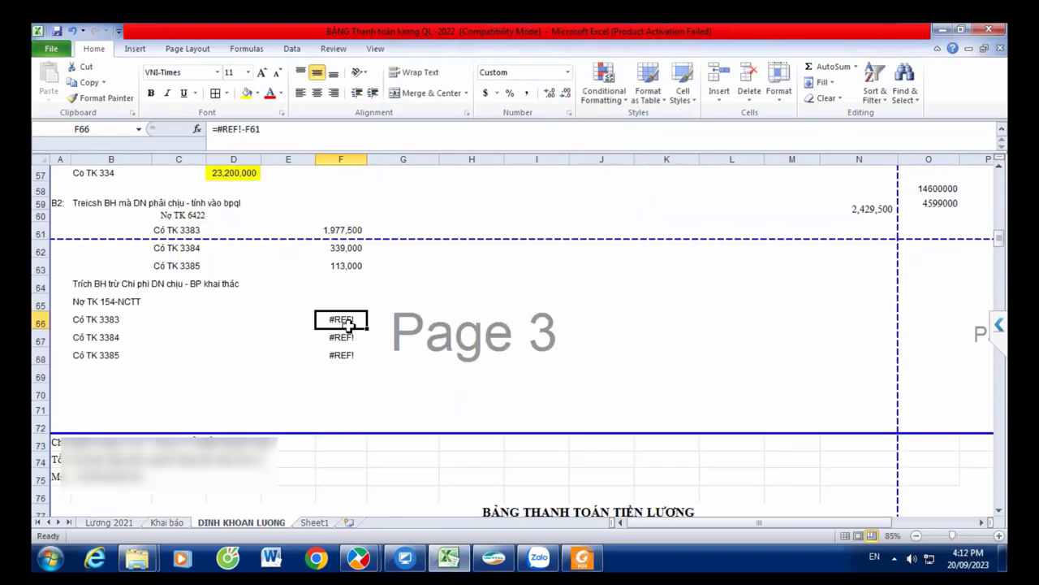
{"action": "type", "text": "="}
{"action": "scroll", "coordinate": [625, 455], "scroll_direction": "up", "scroll_amount": 6}
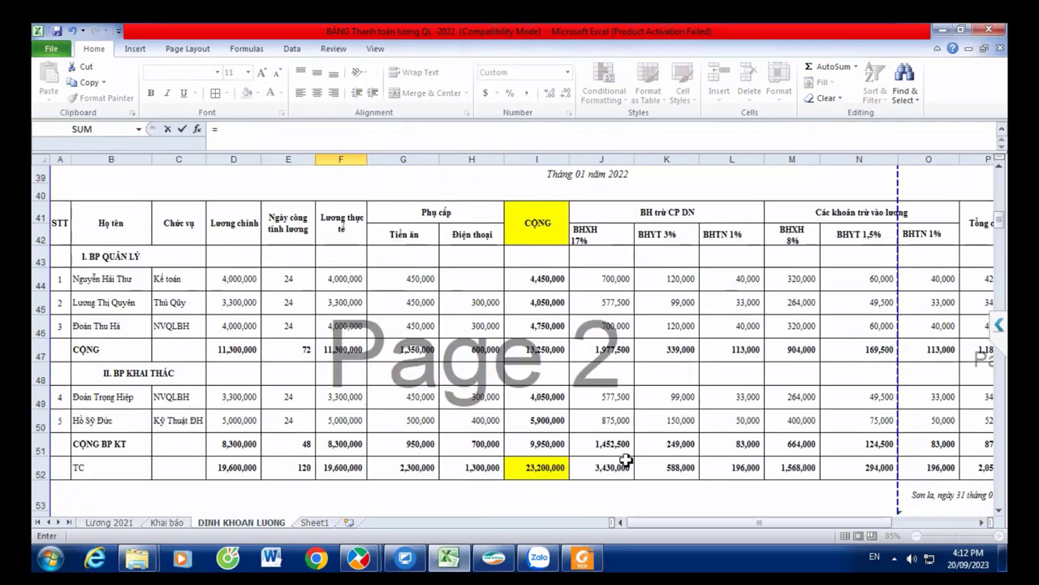
{"action": "key", "text": "Escape"}
- Fill the BH trừ CP DN header and its department totals in J47:L47 and J51:L51 with yellow
{"action": "left_click_drag", "start_coordinate": [602, 160], "coordinate": [748, 168]}
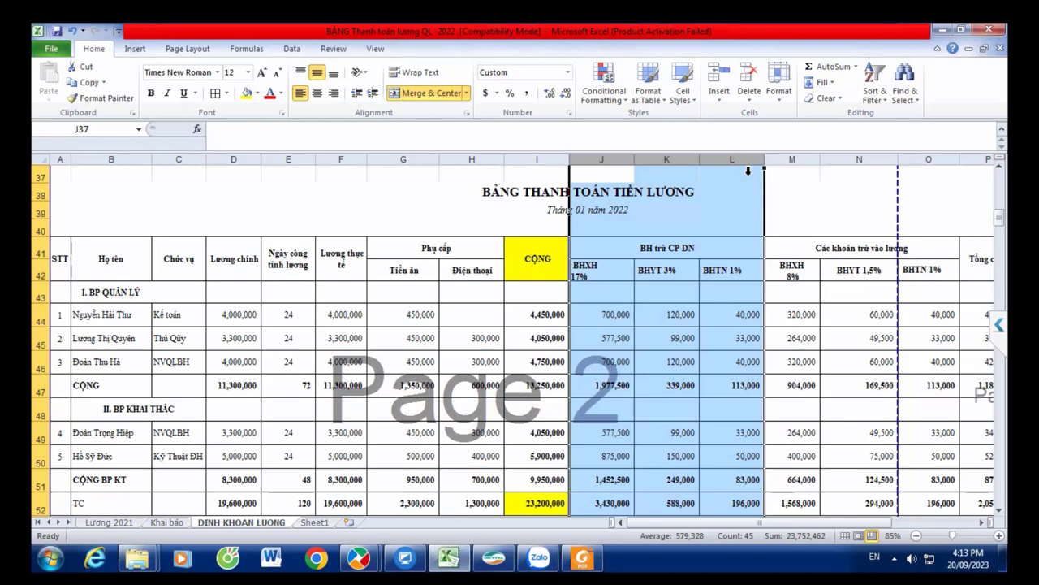
{"action": "left_click", "coordinate": [687, 248]}
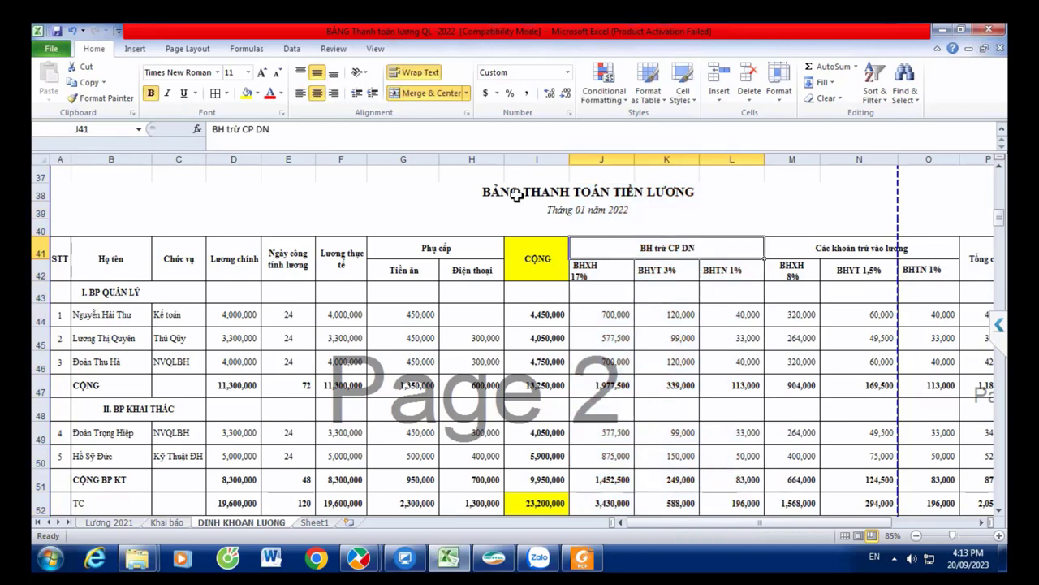
{"action": "left_click", "coordinate": [257, 94]}
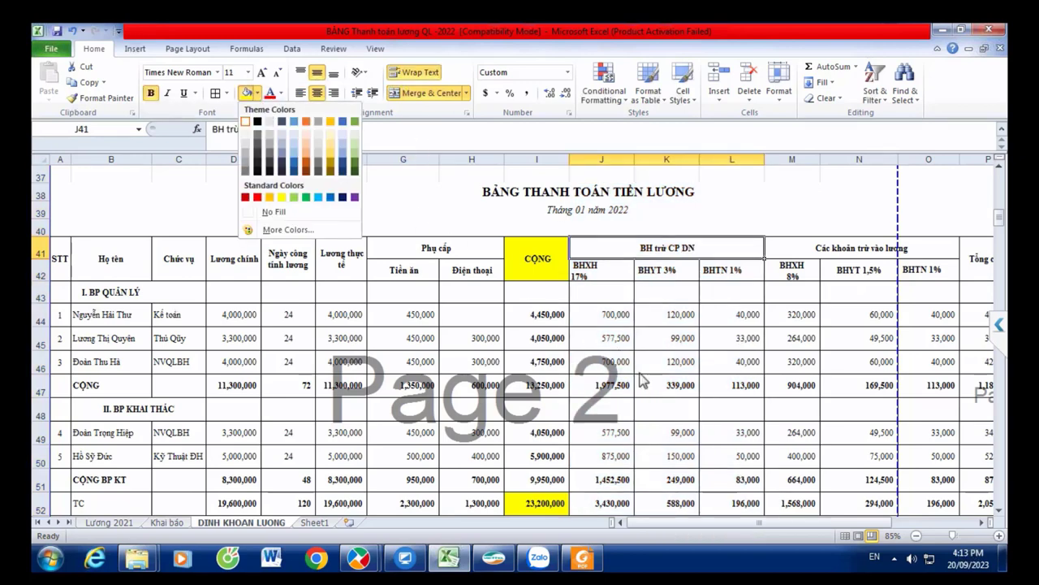
{"action": "left_click", "coordinate": [280, 197]}
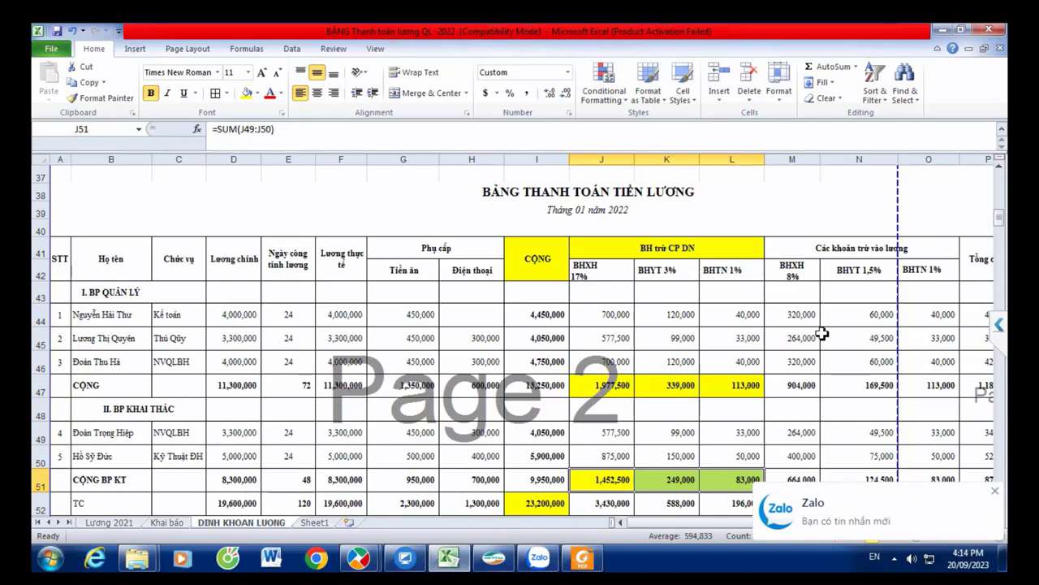
{"action": "left_click", "coordinate": [997, 492]}
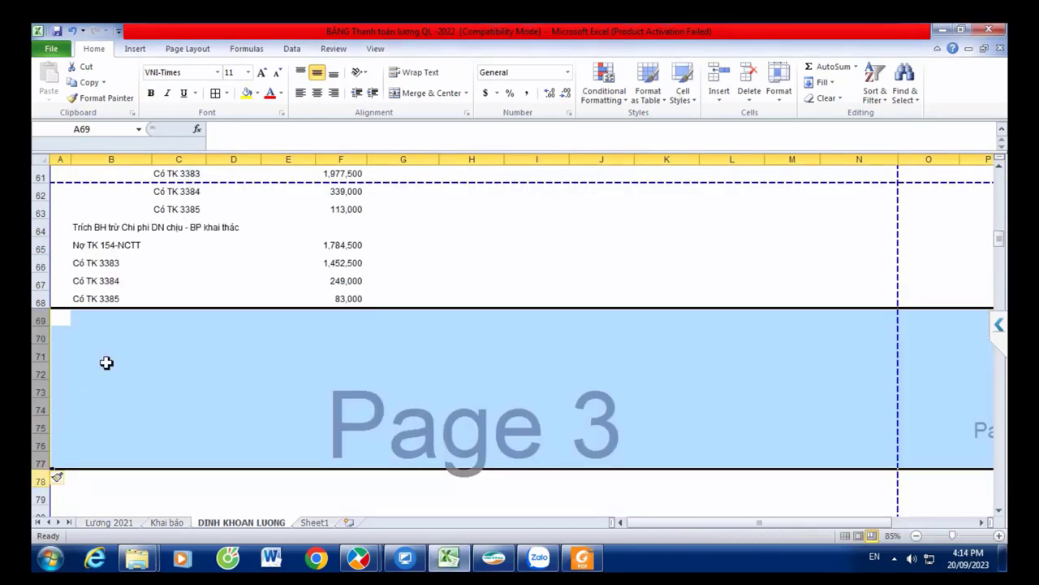
- Enter the entry line "Nợ TK 334 Trừ vào lương của NV" in B70, below the BP khai thác insurance entry
{"action": "key", "text": "Down"}
{"action": "key", "text": "Down"}
{"action": "key", "text": "Down"}
{"action": "key", "text": "Down"}
{"action": "key", "text": "Down"}
{"action": "key", "text": "Down"}
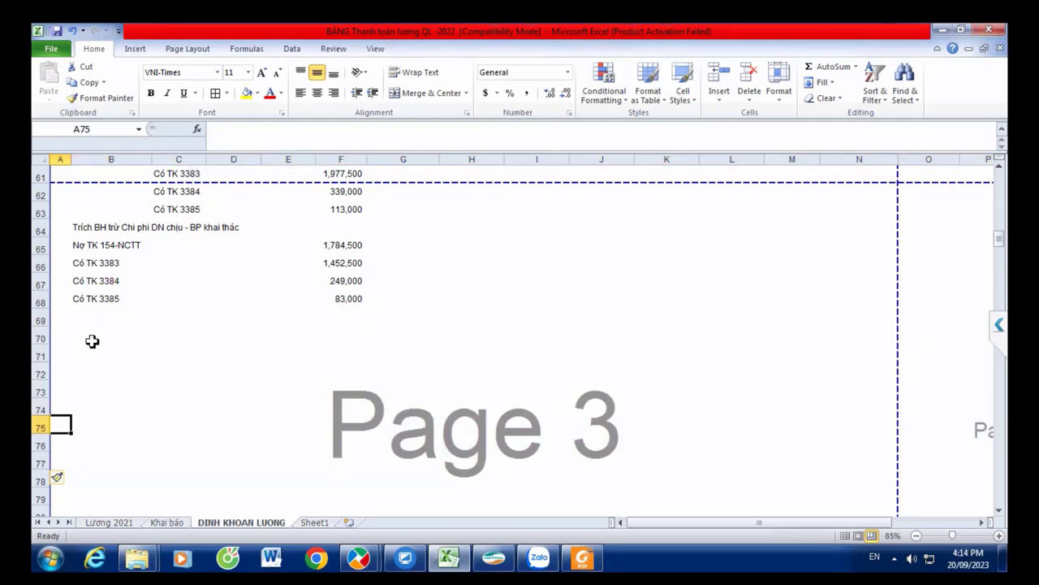
{"action": "left_click", "coordinate": [91, 341]}
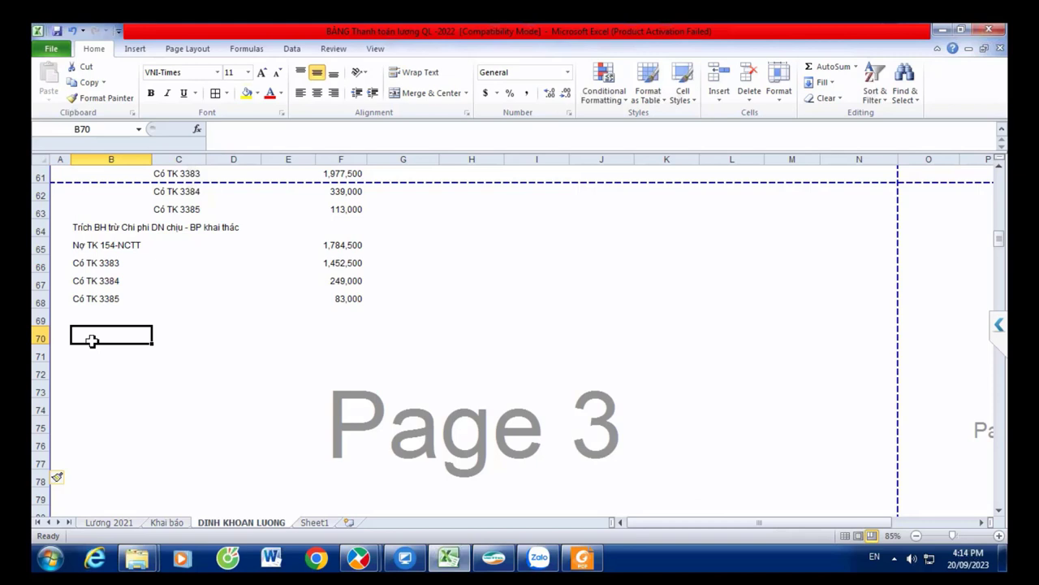
{"action": "scroll", "coordinate": [92, 341], "scroll_direction": "up", "scroll_amount": 2}
{"action": "type", "text": "Nợ TK 334 Trừ vào lương "}
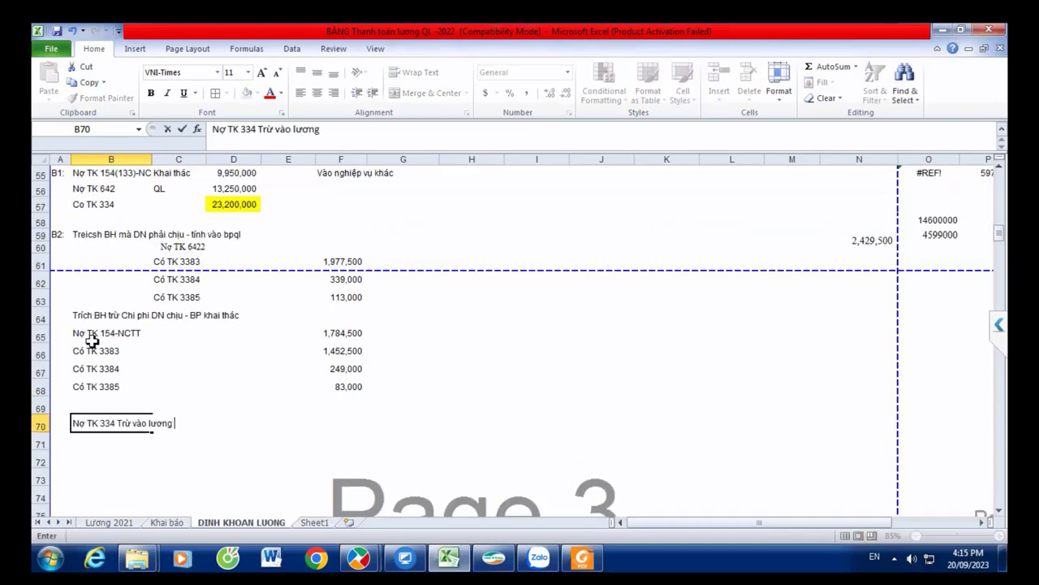
{"action": "type", "text": "của NV"}
{"action": "key", "text": "Return"}
- List the credit accounts "Có TK 3383", "Có TK 3384" and "Có TK 3385" in B71:B73 under the Nợ TK 334 line
{"action": "type", "text": "c"}
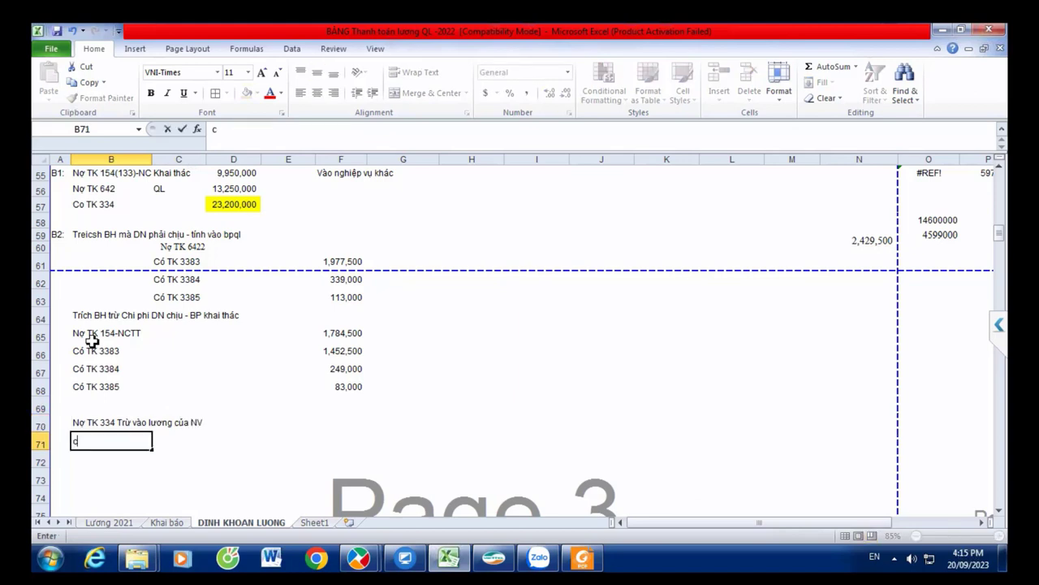
{"action": "key", "text": "BackSpace"}
{"action": "type", "text": "Có TK 3384"}
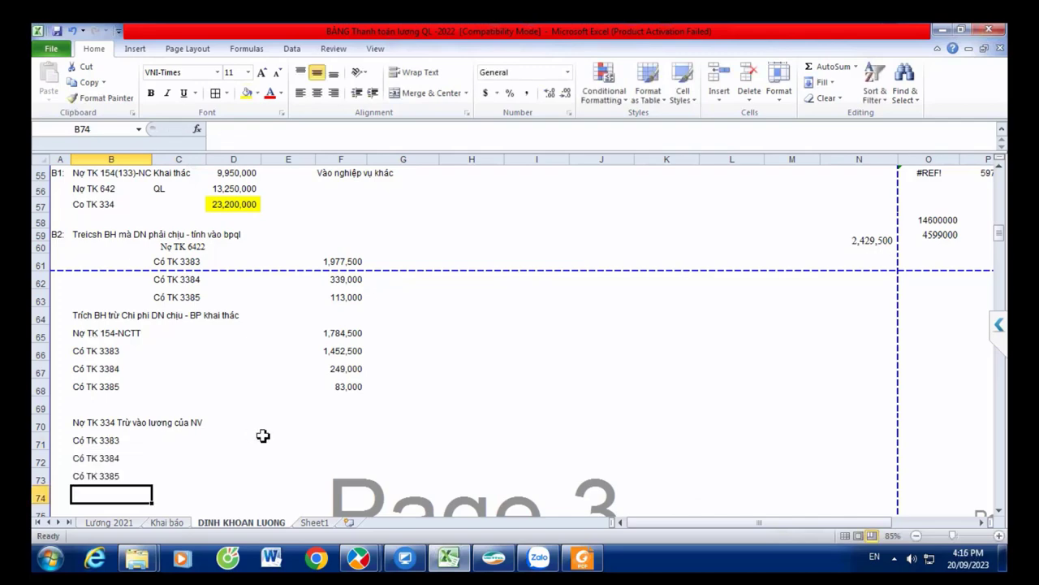
- Link F71:F73 to the TC row's employee insurance deductions, with =M52 in F71, and put their sum in F70
{"action": "left_click", "coordinate": [328, 439]}
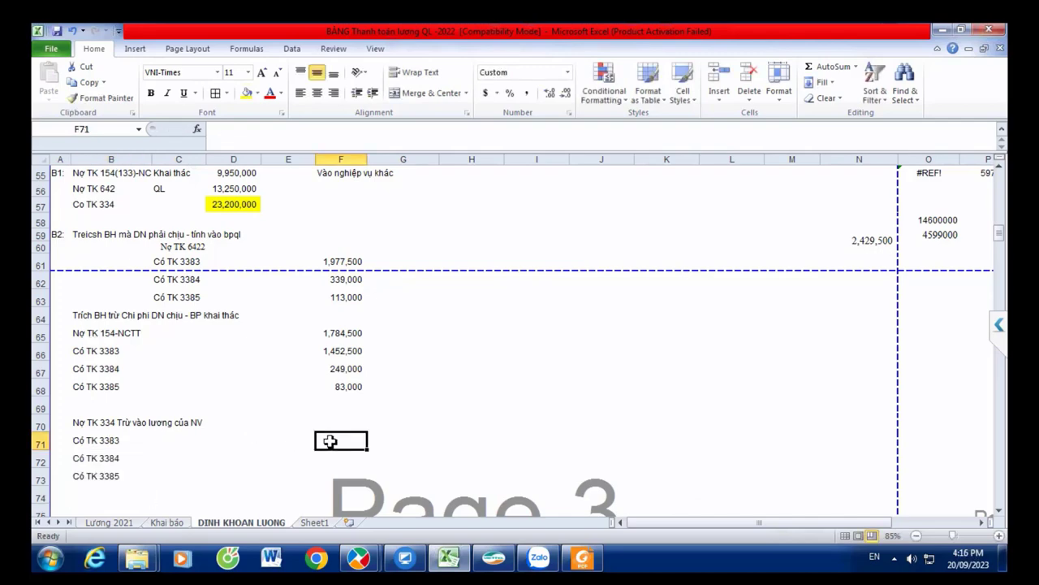
{"action": "type", "text": "="}
{"action": "scroll", "coordinate": [849, 269], "scroll_direction": "up", "scroll_amount": 5}
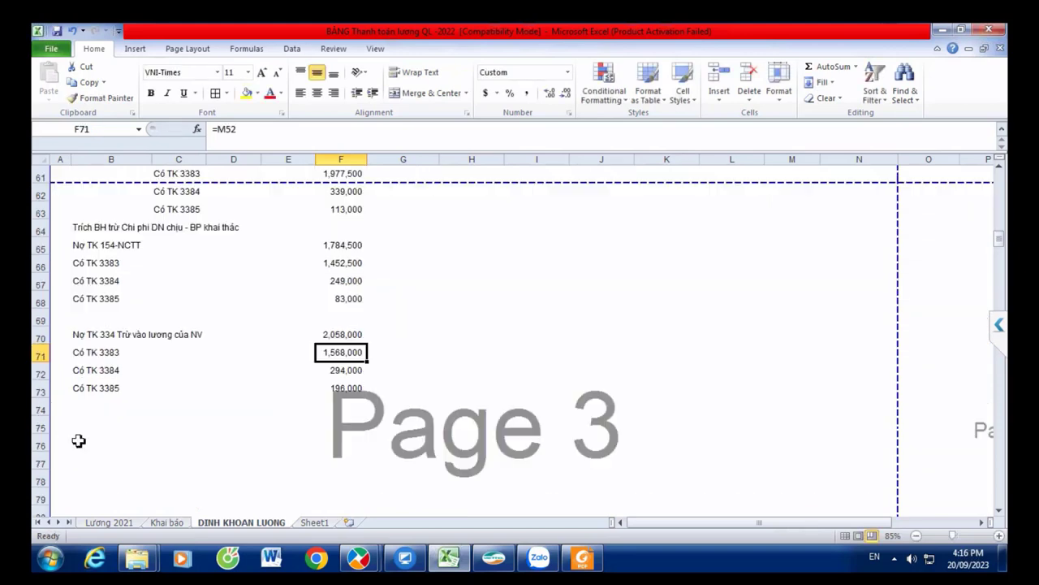
- Enter the heading "Chi lương nhân viên" in B76 with the entry lines "Nợ TK 334" in B77 and "Có TK 111" in B78
{"action": "left_click", "coordinate": [78, 440]}
{"action": "type", "text": "Chi lươ"}
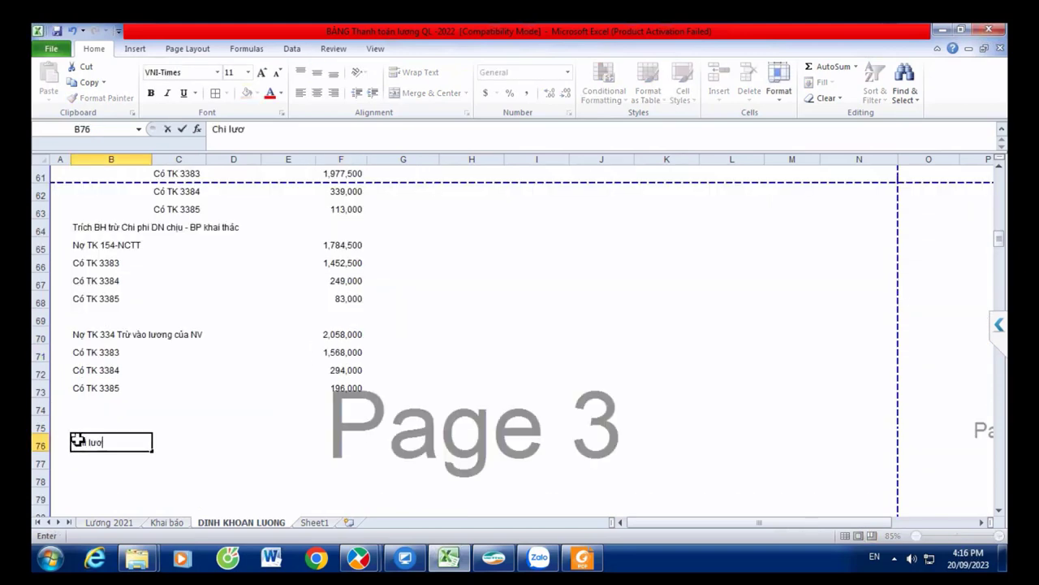
{"action": "type", "text": "ng nhân viên"}
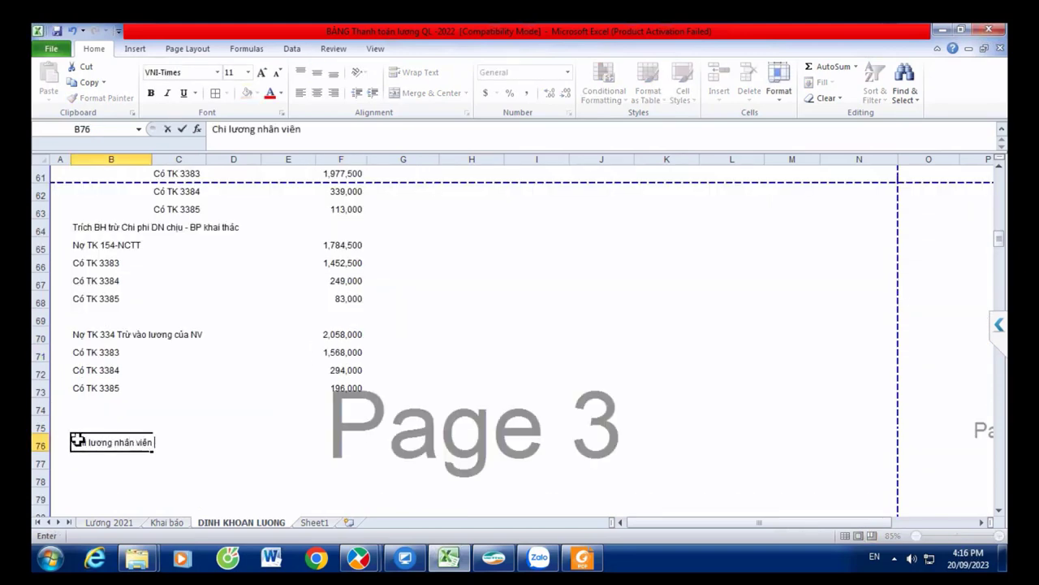
{"action": "key", "text": "Tab"}
{"action": "left_click", "coordinate": [111, 462]}
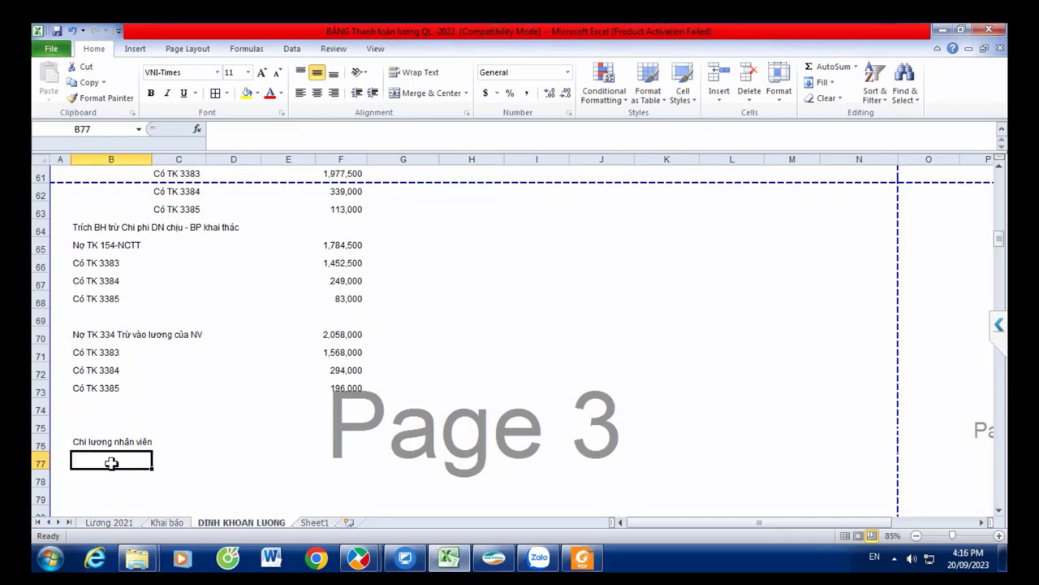
{"action": "type", "text": "Nợ TK 334"}
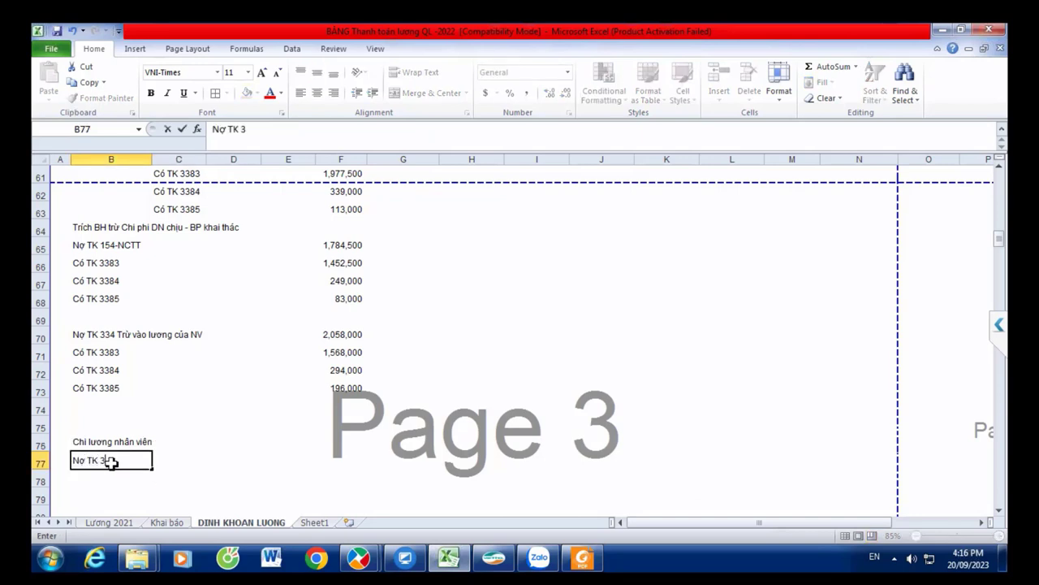
{"action": "key", "text": "Return"}
{"action": "type", "text": "Có TK "}
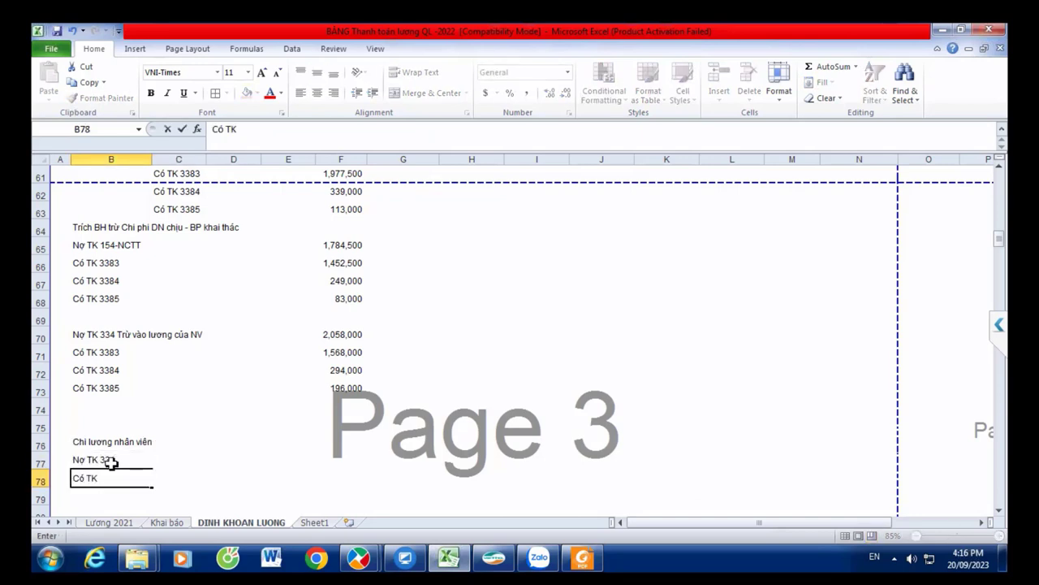
{"action": "type", "text": "111"}
{"action": "key", "text": "Return"}
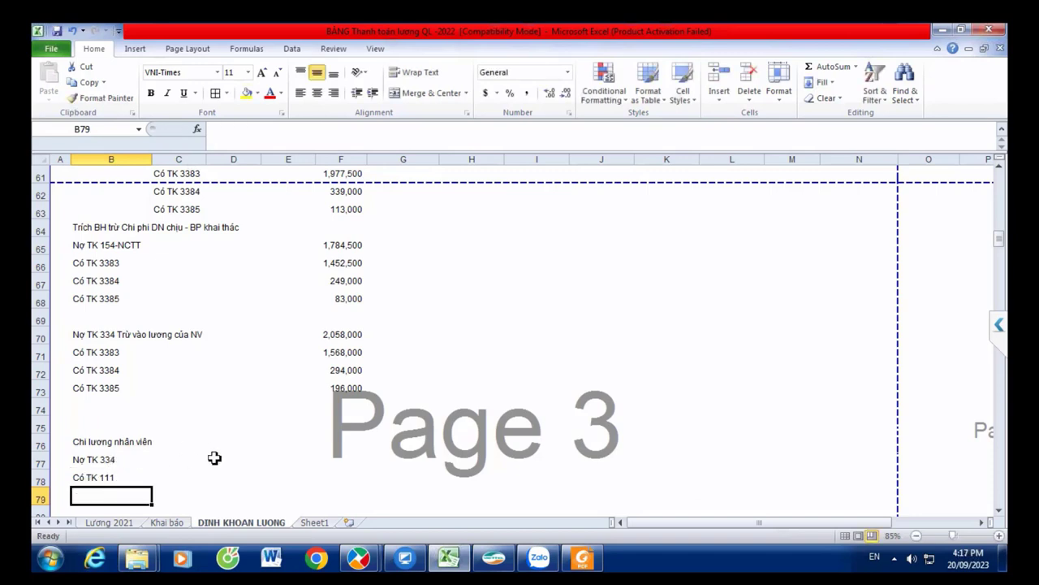
- Link F77 on the Nợ TK 334 line to the TC row's net pay total in Q52 and widen column F to fit
{"action": "left_click", "coordinate": [347, 460]}
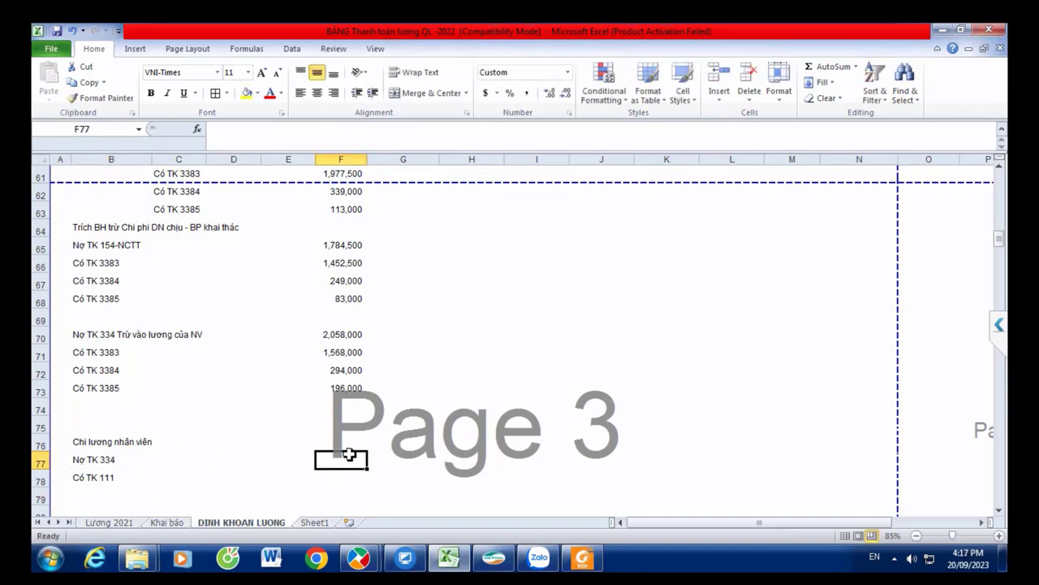
{"action": "type", "text": "="}
{"action": "left_click_drag", "start_coordinate": [669, 520], "coordinate": [822, 537]}
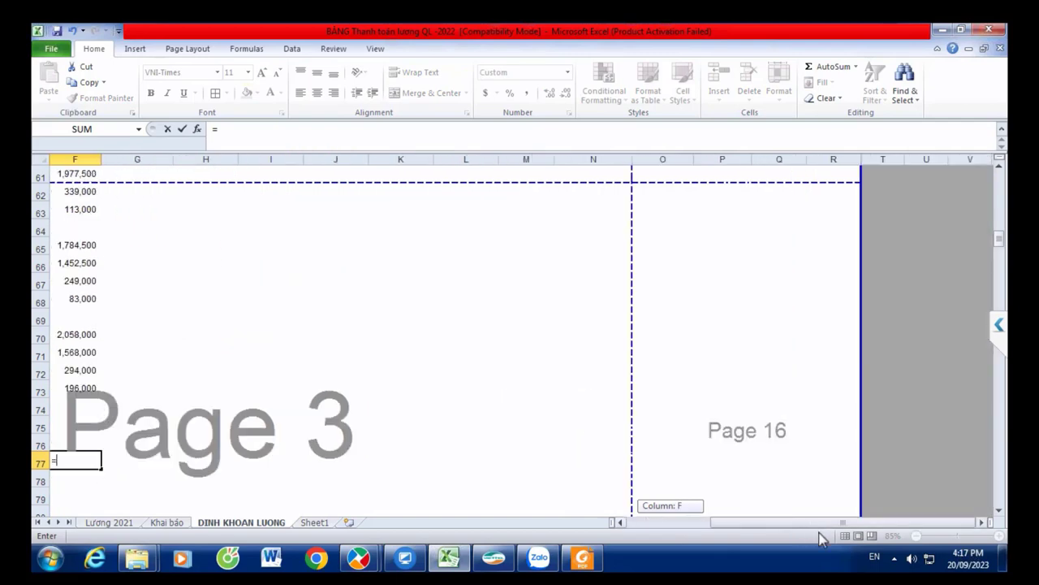
{"action": "scroll", "coordinate": [800, 342], "scroll_direction": "up", "scroll_amount": 6}
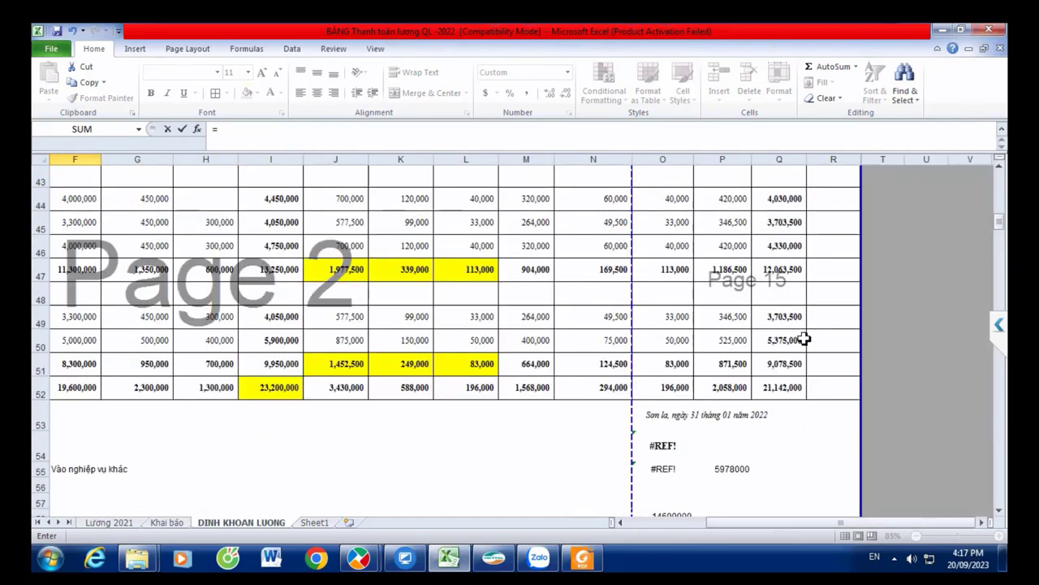
{"action": "left_click", "coordinate": [784, 385]}
{"action": "key", "text": "Return"}
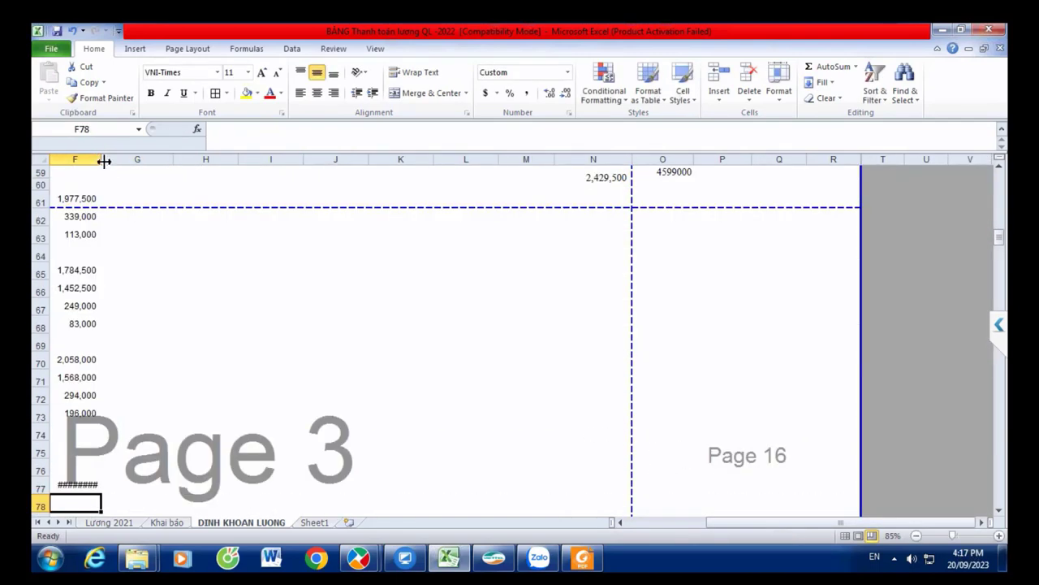
{"action": "left_click_drag", "start_coordinate": [104, 160], "coordinate": [114, 162]}
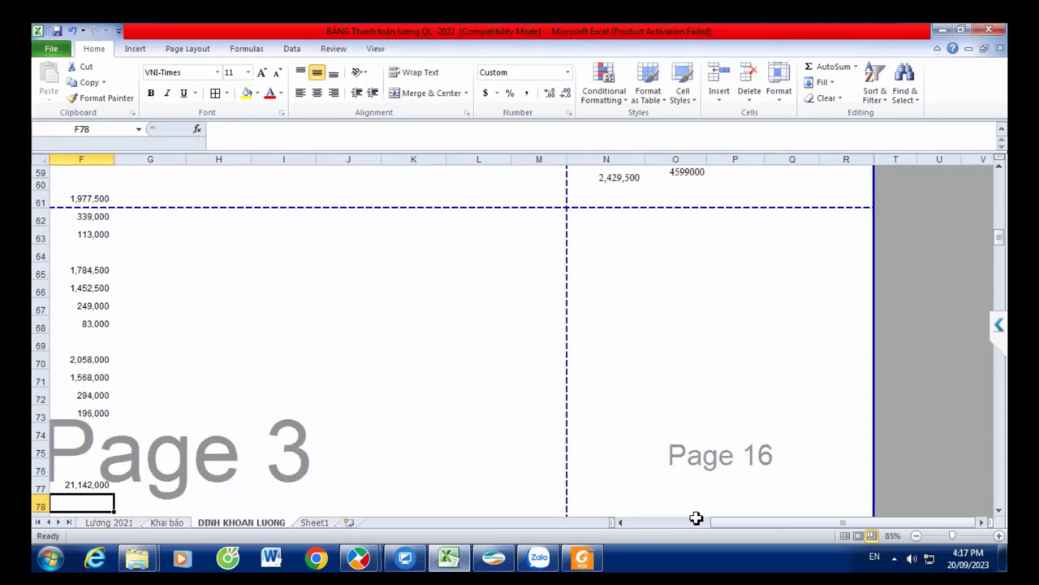
- Cross-check the salary payment in H77 by subtracting the employee insurance deduction from the accrued wages, with =D57-F70
{"action": "left_click_drag", "start_coordinate": [715, 522], "coordinate": [631, 522]}
{"action": "left_click", "coordinate": [479, 485]}
{"action": "type", "text": "="}
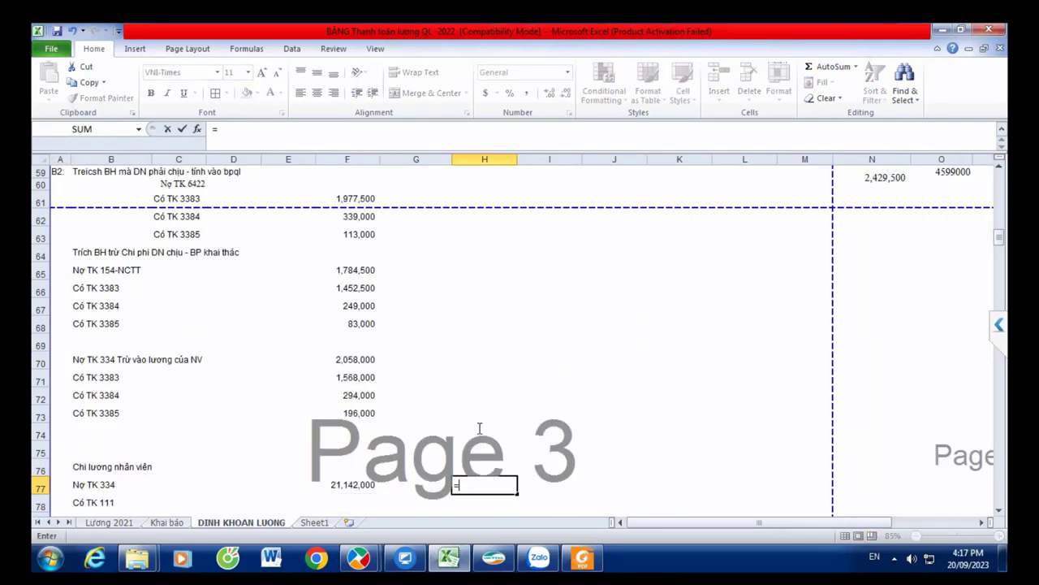
{"action": "scroll", "coordinate": [444, 386], "scroll_direction": "up", "scroll_amount": 3}
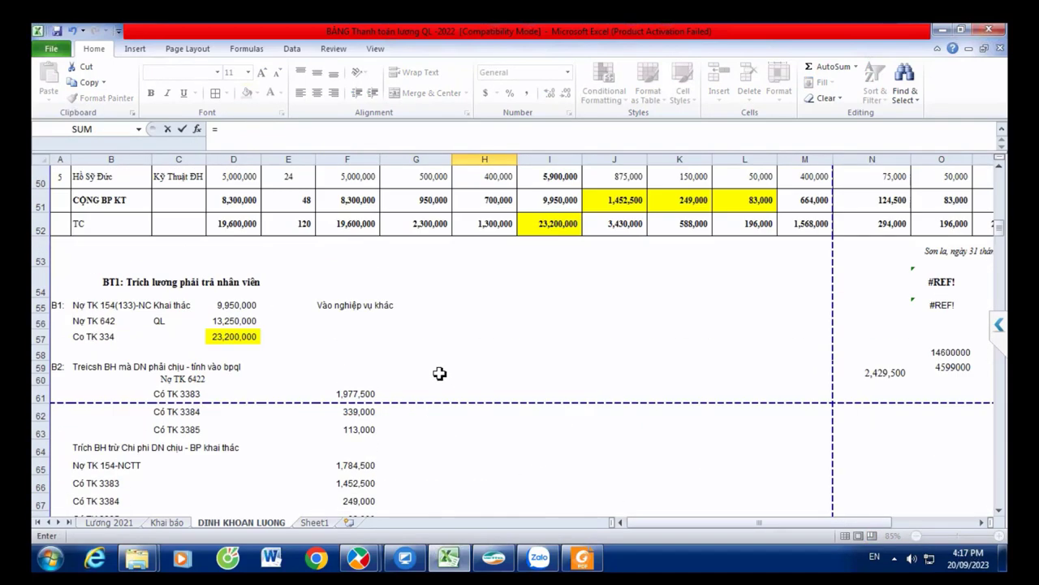
{"action": "left_click", "coordinate": [246, 338]}
{"action": "type", "text": "-"}
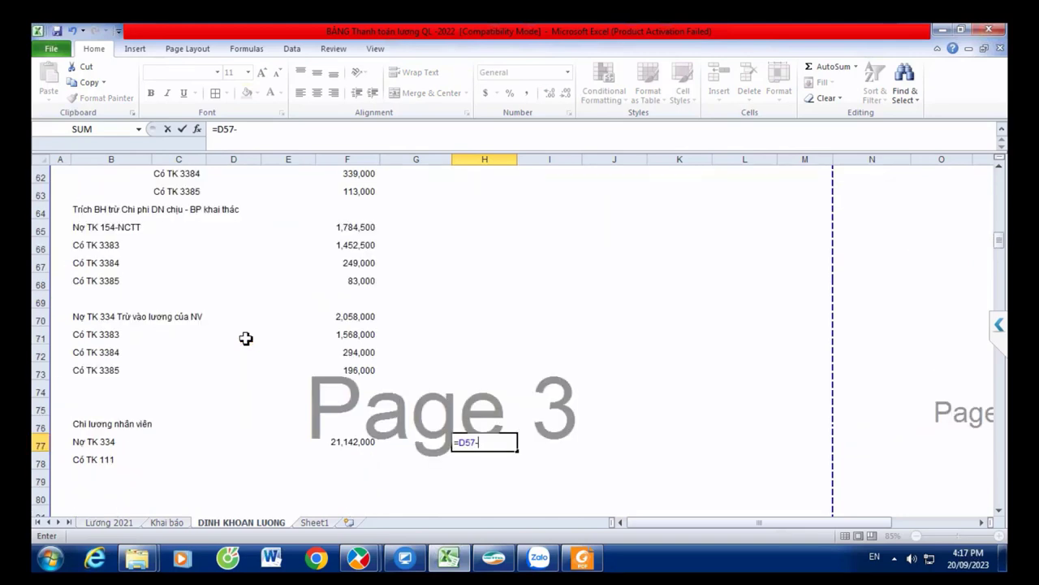
{"action": "left_click", "coordinate": [356, 317]}
{"action": "key", "text": "Return"}
{"action": "scroll", "coordinate": [103, 433], "scroll_direction": "down", "scroll_amount": 2}
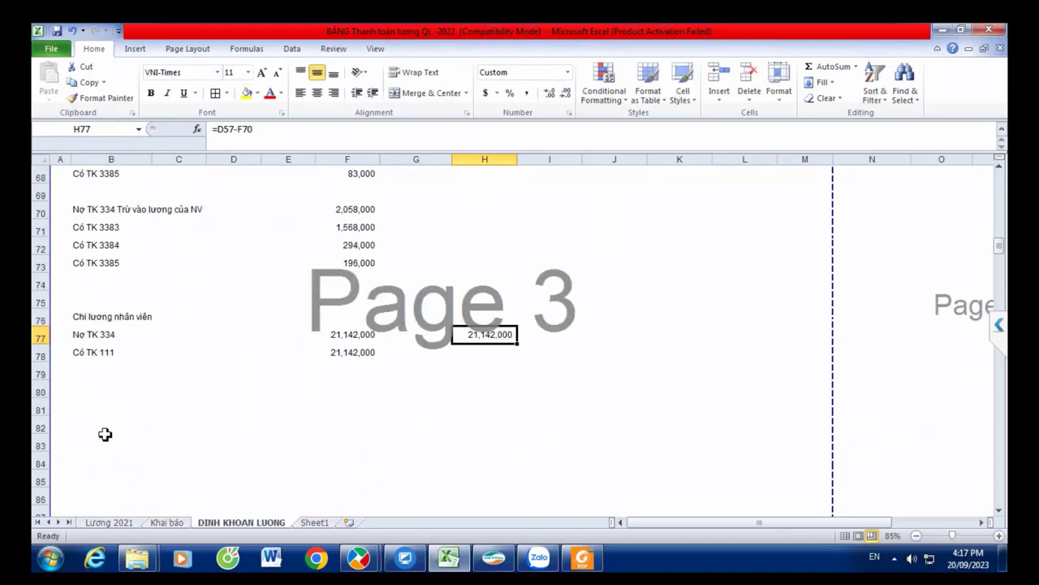
- Enter the note "Chi BHXH : Căn cứ vào chứng từ nộp BHXH" in B80, below the salary payment entry
{"action": "left_click", "coordinate": [87, 387]}
{"action": "left_click", "coordinate": [116, 320]}
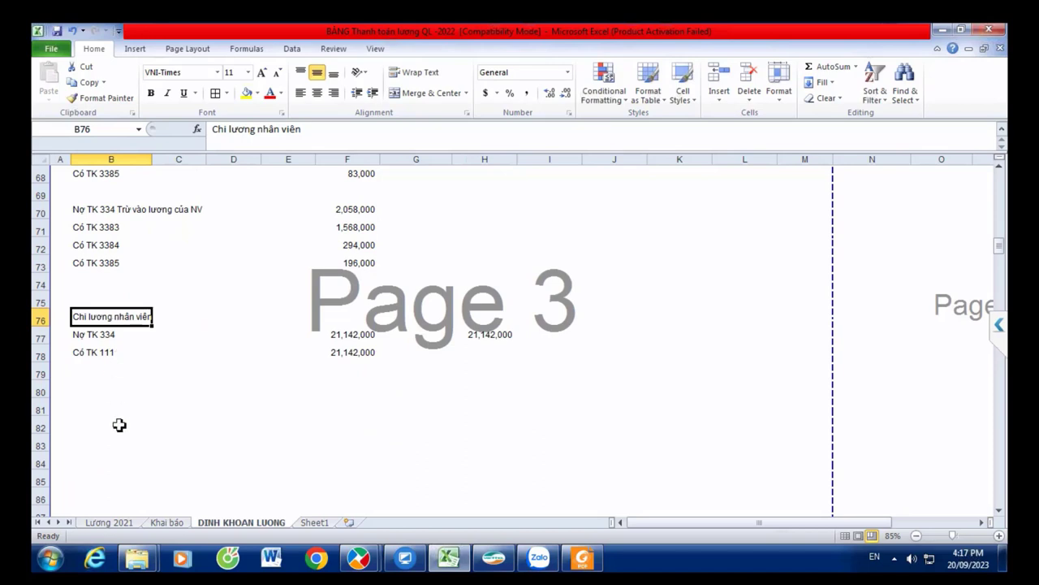
{"action": "left_click", "coordinate": [89, 392]}
{"action": "type", "text": "Chi"}
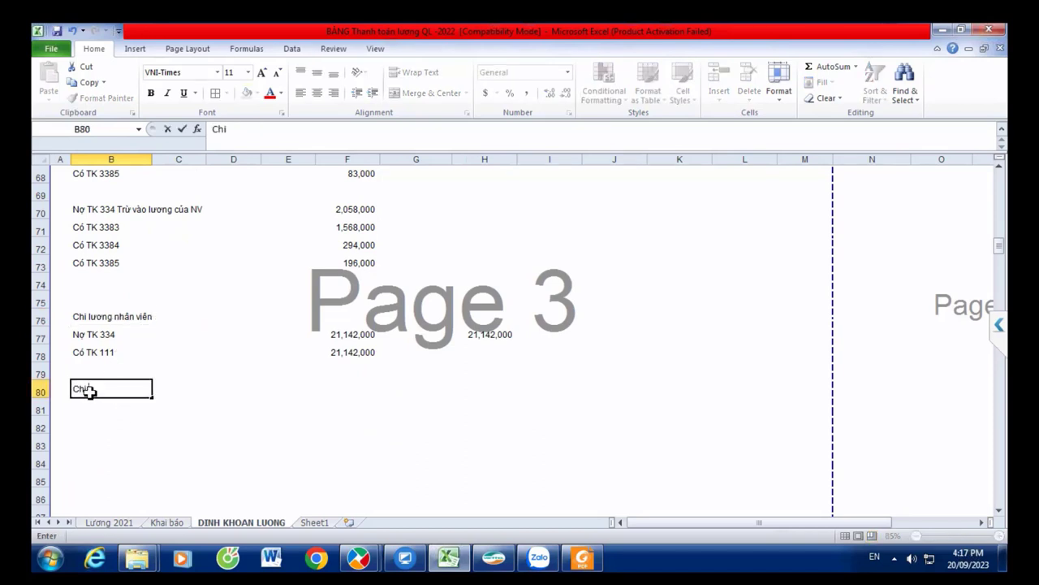
{"action": "type", "text": " BHXH : Căn cứ vào chứng từ nộp BHXH"}
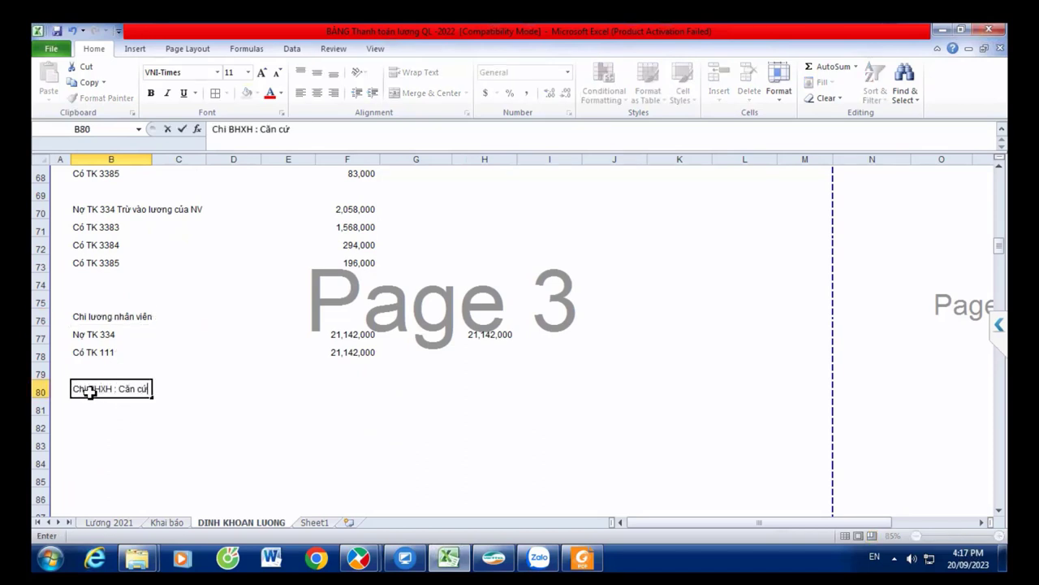
{"action": "key", "text": "Return"}
- Switch to Foxit Reader, examine the amounts due in the C12 social insurance notice, and return to the Excel payroll sheet
{"action": "left_click", "coordinate": [577, 559]}
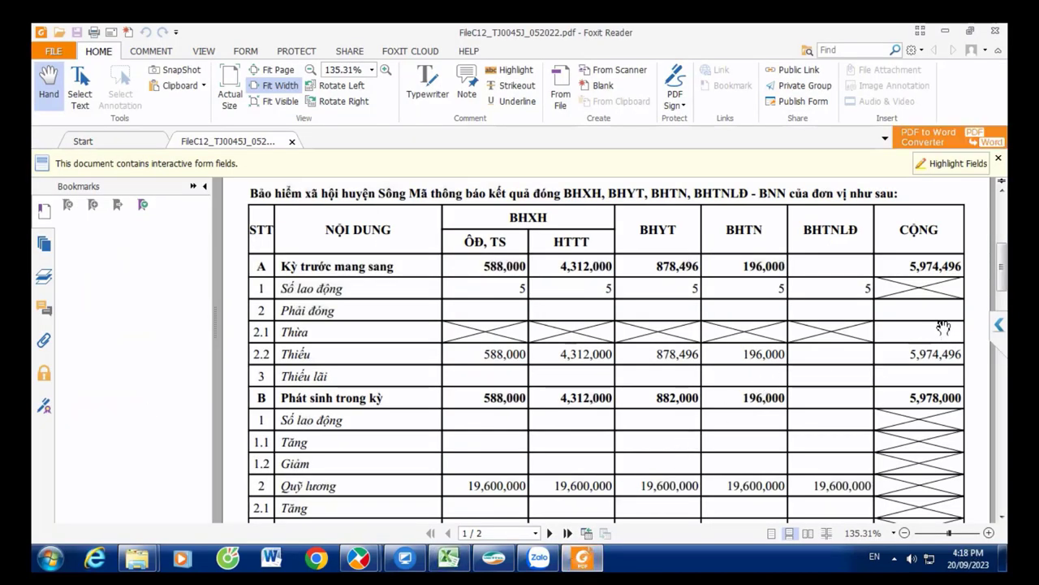
{"action": "scroll", "coordinate": [942, 398], "scroll_direction": "down", "scroll_amount": 3}
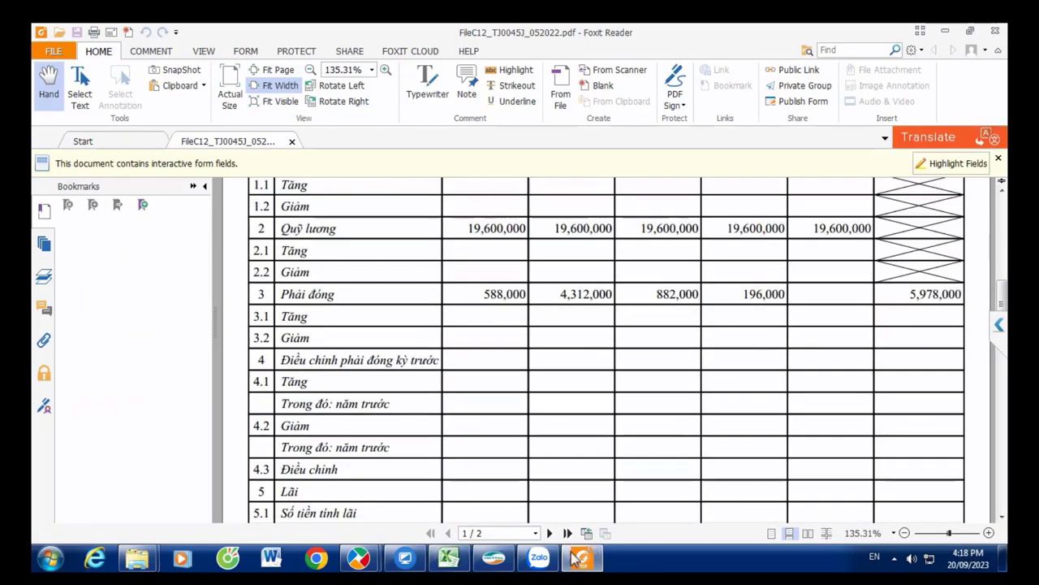
{"action": "left_click", "coordinate": [448, 558]}
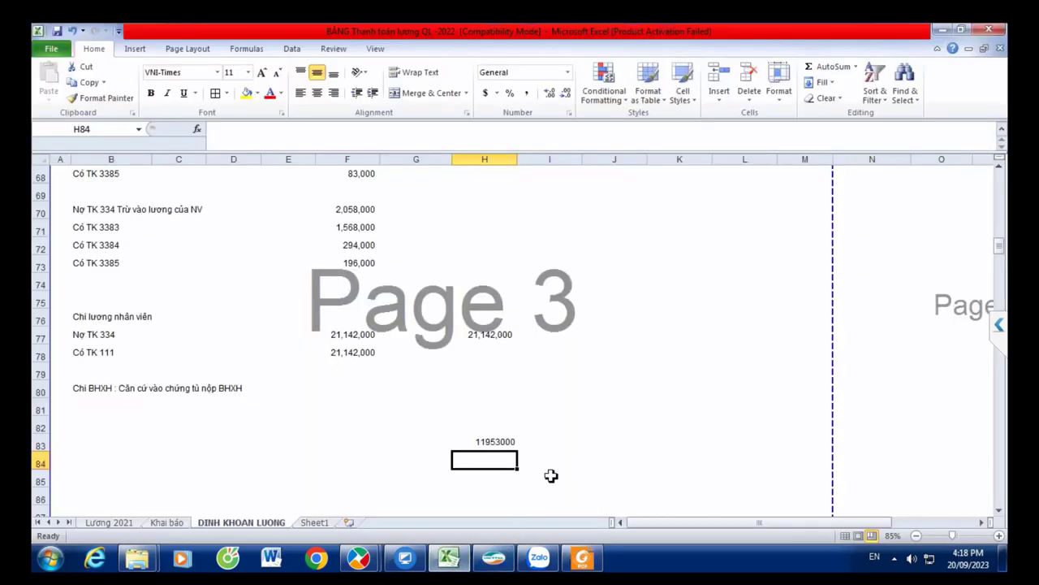
- Enter 59780000 in H84 and calculate the difference from the amount above it in H85 with =H83-H84
{"action": "type", "text": "59780000"}
{"action": "key", "text": "Return"}
{"action": "type", "text": "=H83-H84"}
{"action": "key", "text": "Return"}
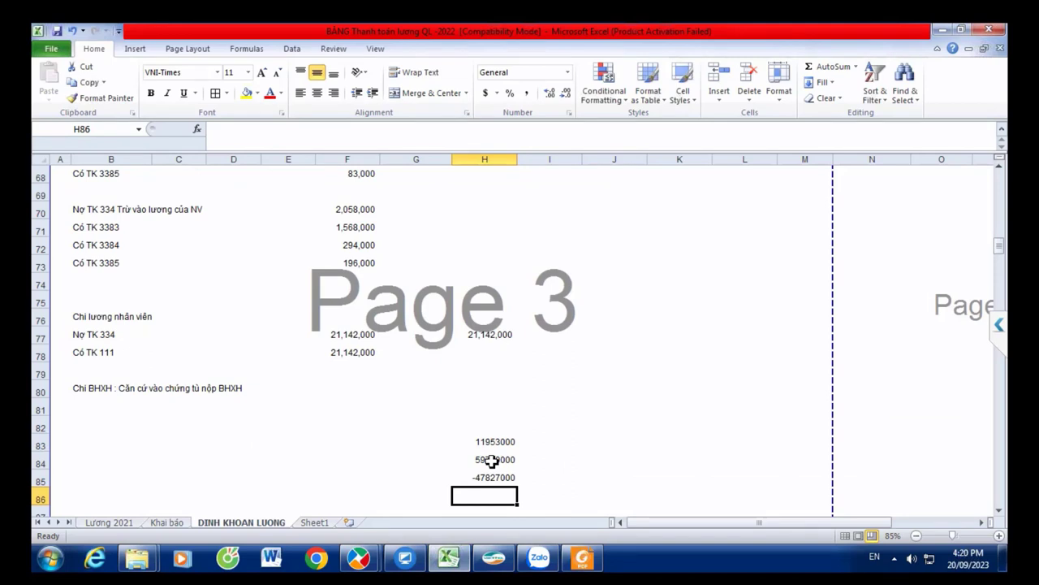
- Review the insurance credit lines for TK 3383, 3384 and 3385, the Có TK 111 row and the earlier journal entries
{"action": "left_click", "coordinate": [347, 227]}
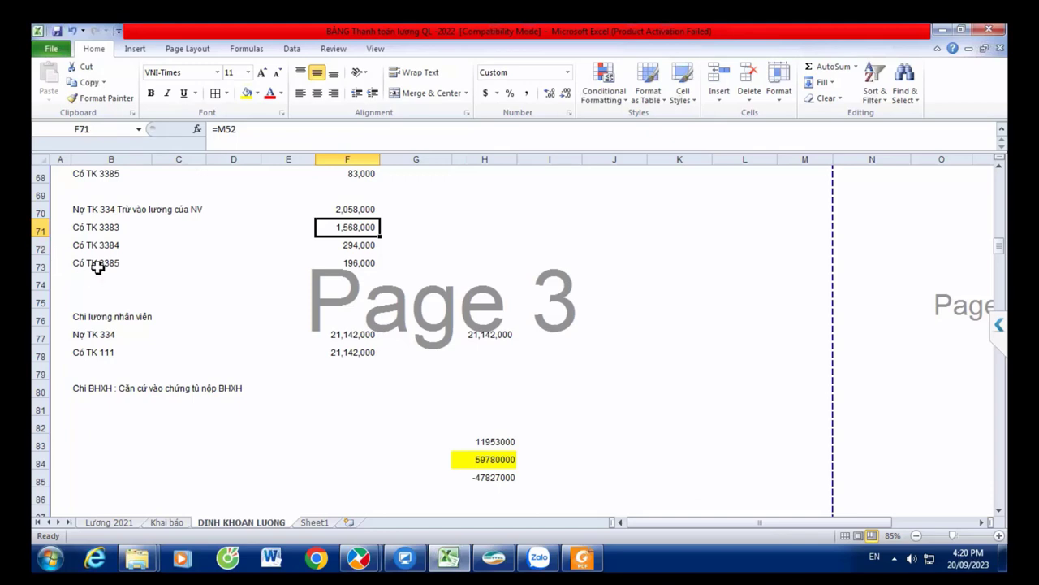
{"action": "left_click", "coordinate": [106, 230]}
{"action": "left_click", "coordinate": [106, 245]}
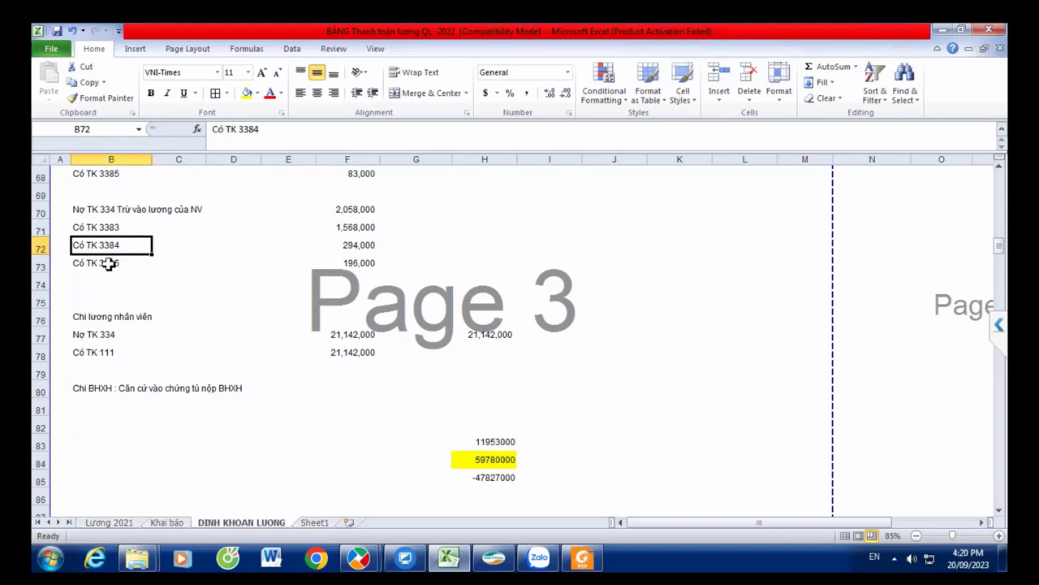
{"action": "left_click", "coordinate": [108, 266]}
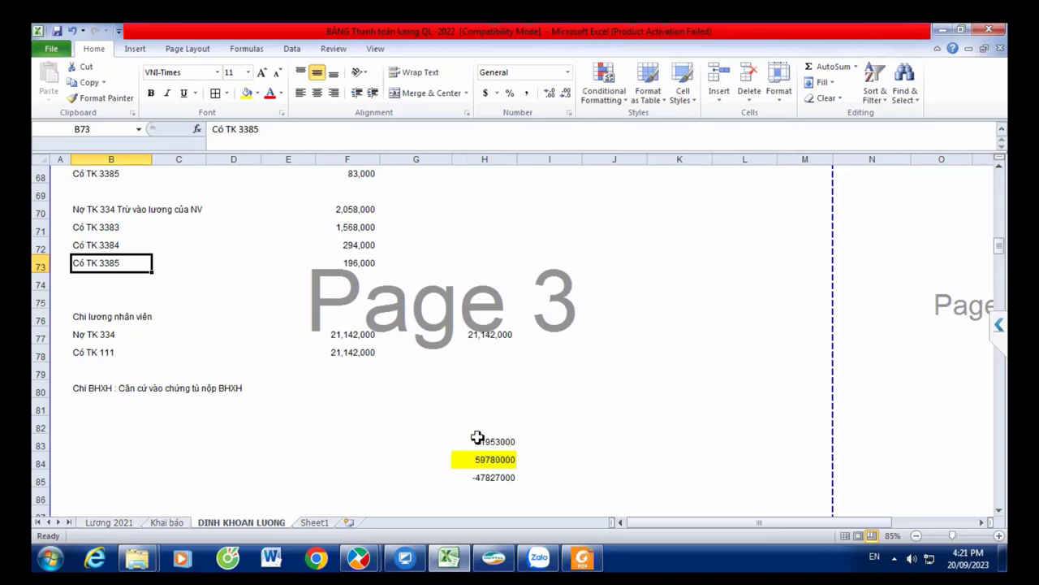
{"action": "left_click", "coordinate": [39, 354]}
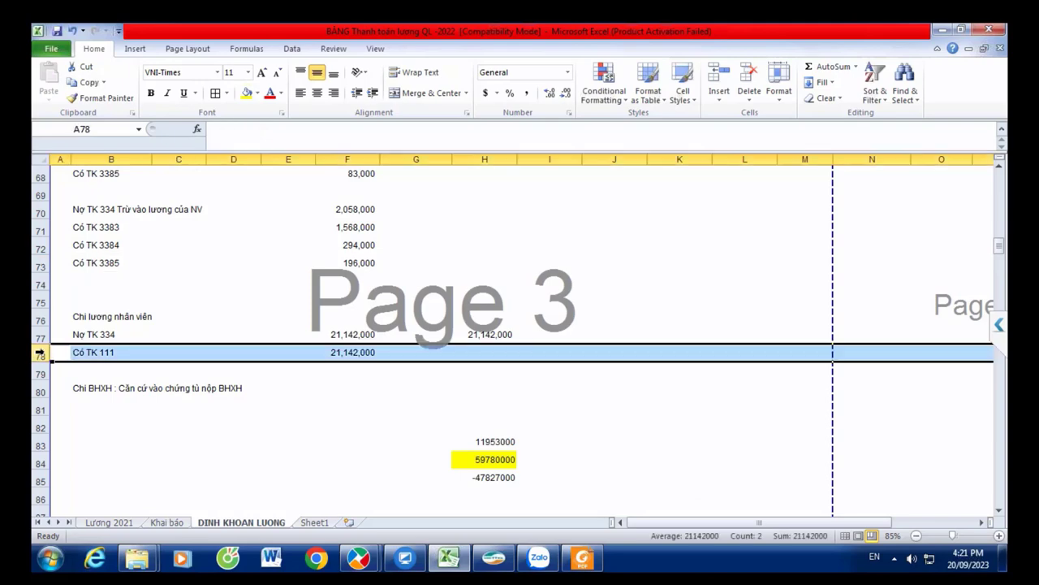
{"action": "scroll", "coordinate": [186, 260], "scroll_direction": "up", "scroll_amount": 4}
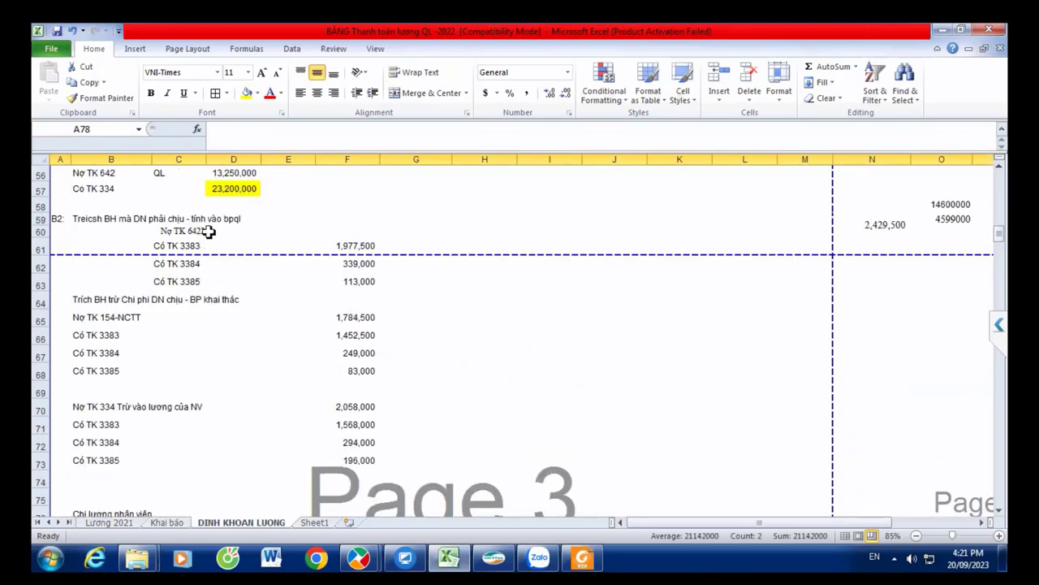
{"action": "scroll", "coordinate": [208, 230], "scroll_direction": "up", "scroll_amount": 1}
{"action": "scroll", "coordinate": [284, 325], "scroll_direction": "down", "scroll_amount": 2}
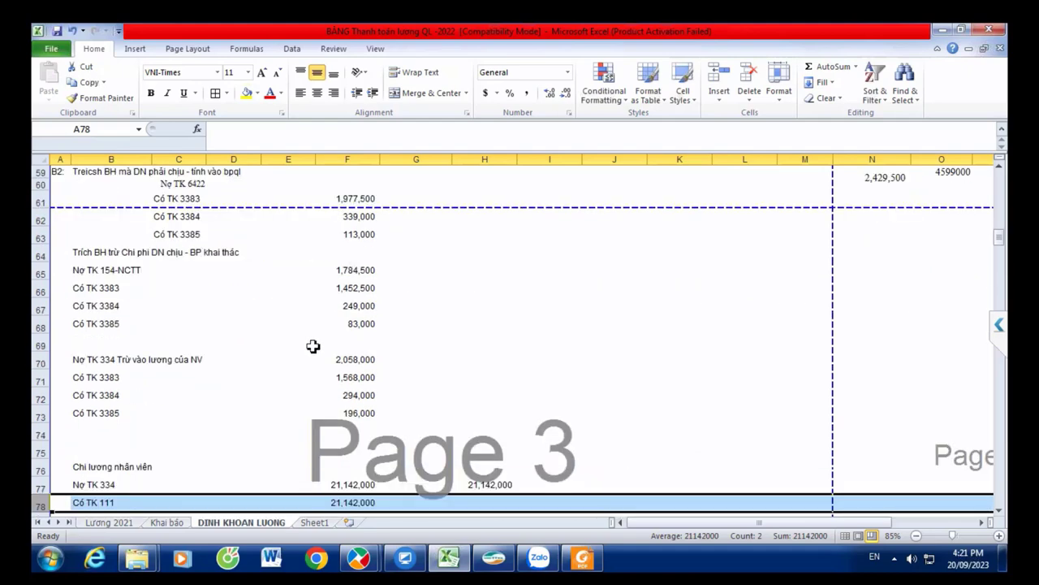
{"action": "scroll", "coordinate": [429, 376], "scroll_direction": "down", "scroll_amount": 3}
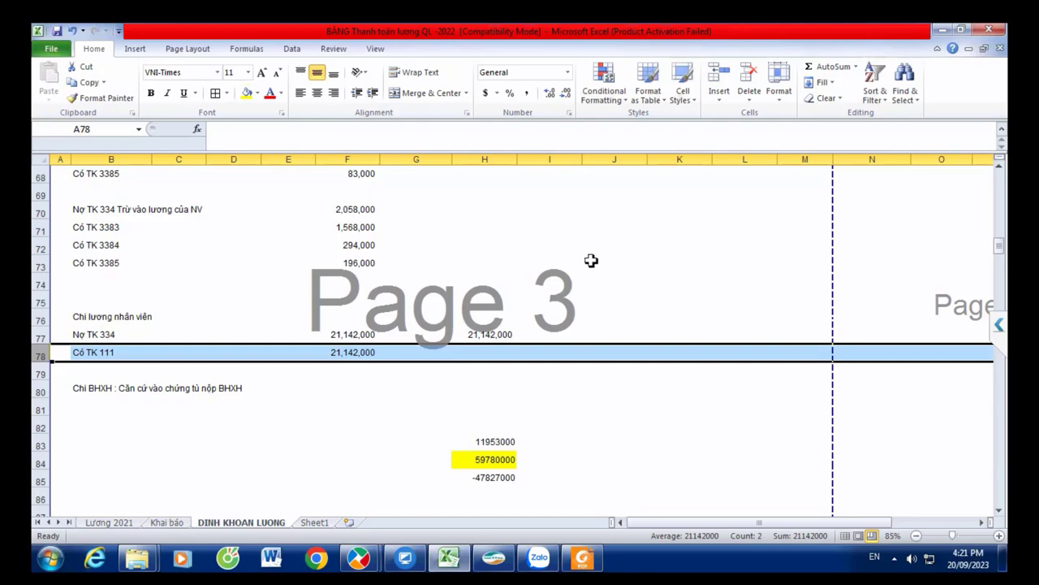
- List the account labels "TK 3383" in H71 and "TK 3384" in H72, beside the employee insurance deduction entry
{"action": "scroll", "coordinate": [596, 260], "scroll_direction": "up", "scroll_amount": 1}
{"action": "left_click", "coordinate": [510, 281]}
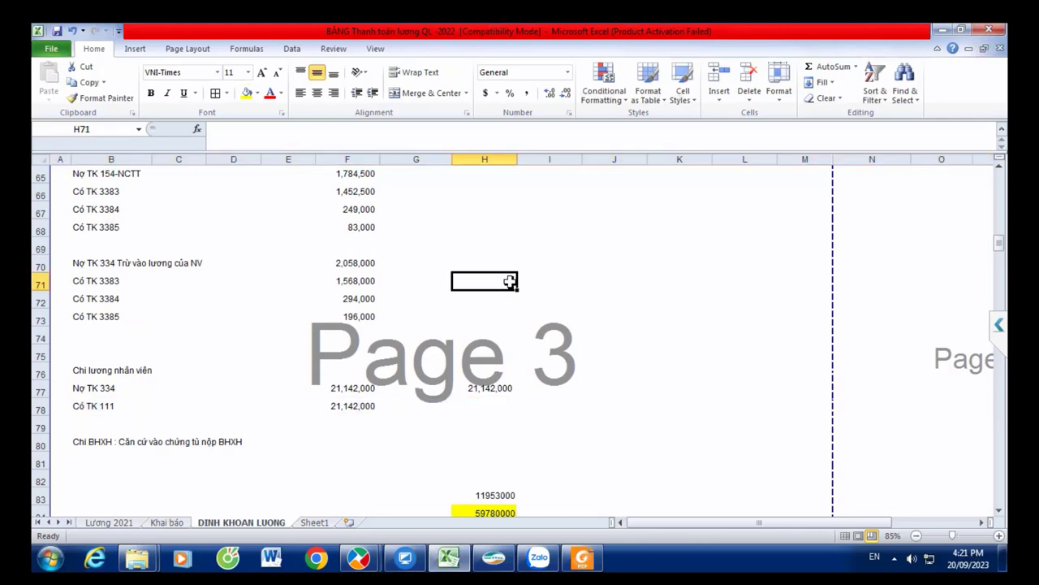
{"action": "type", "text": "TK"}
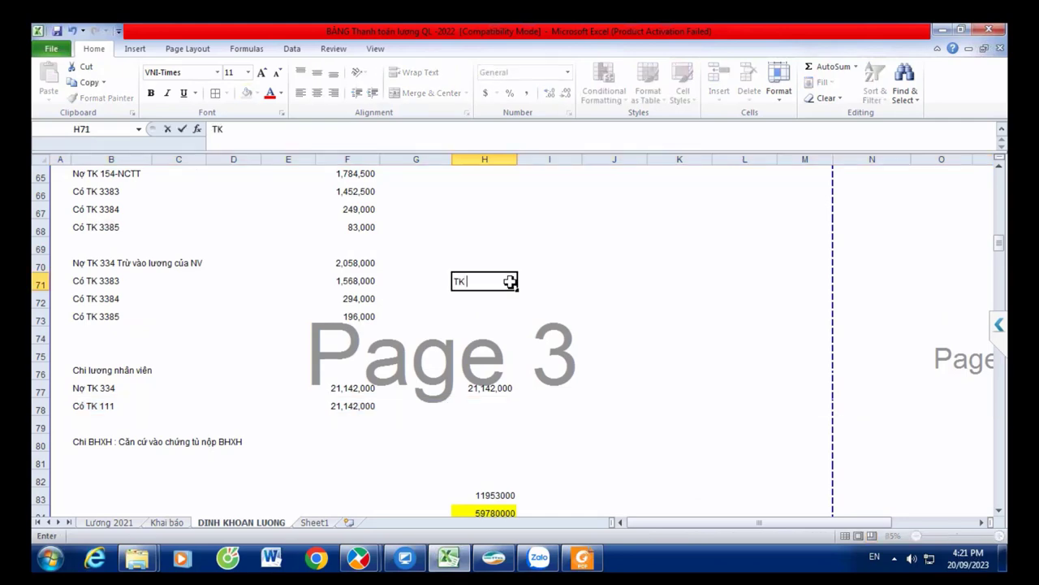
{"action": "type", "text": " 3383"}
{"action": "key", "text": "Return"}
{"action": "type", "text": "TK 3384"}
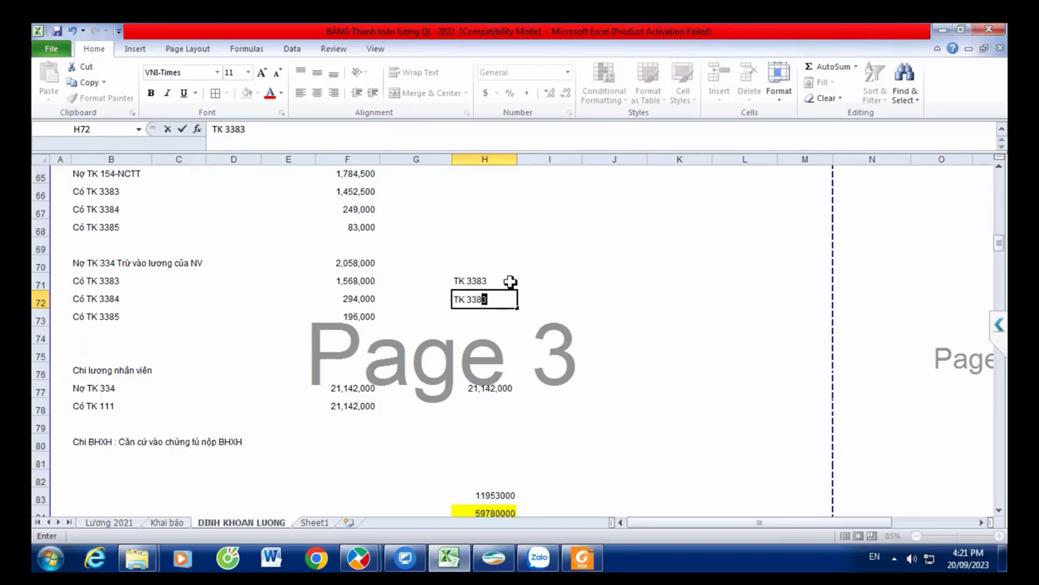